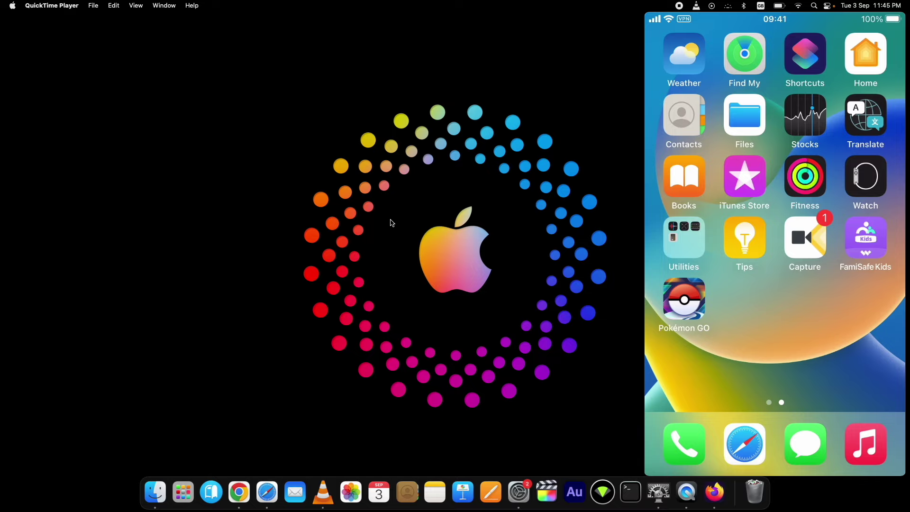
Step: Review the TrollRestore GitHub page, then minimize Safari and open the TrollStore iOS 17 folder
click(276, 491)
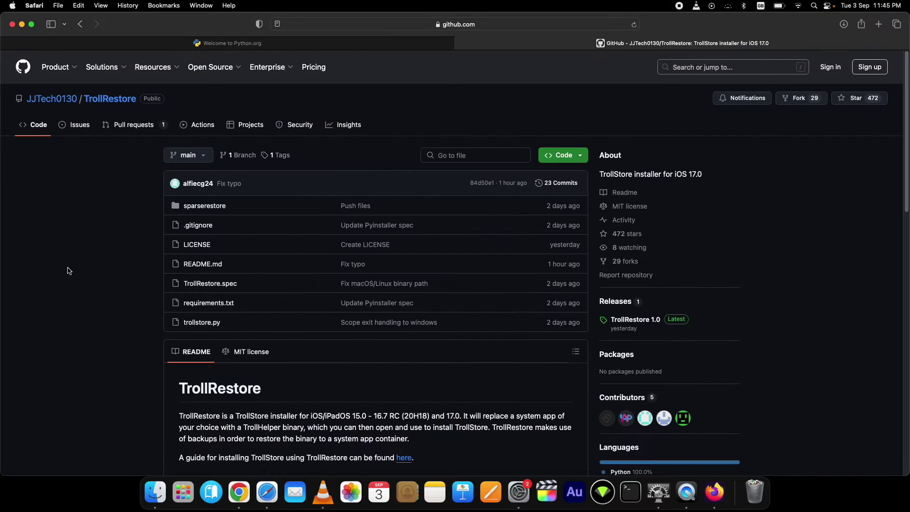
scroll(68, 271, down, 4)
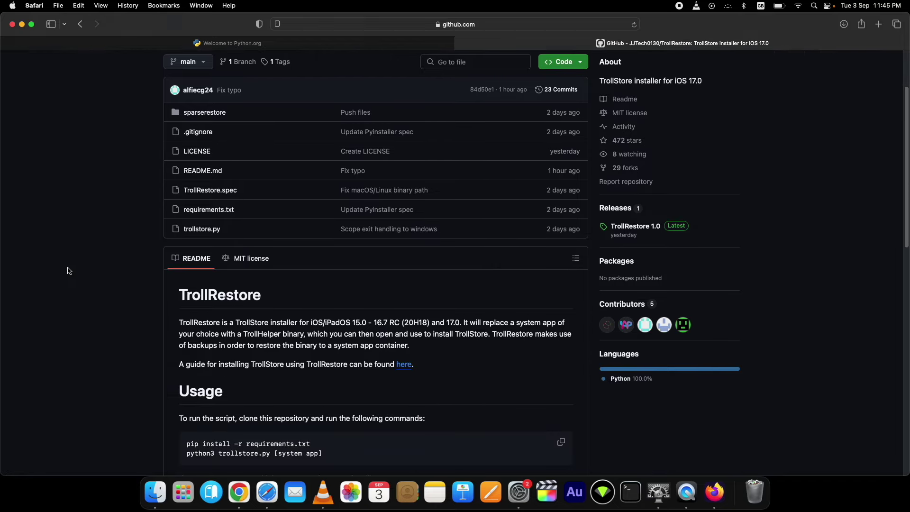
double_click(218, 298)
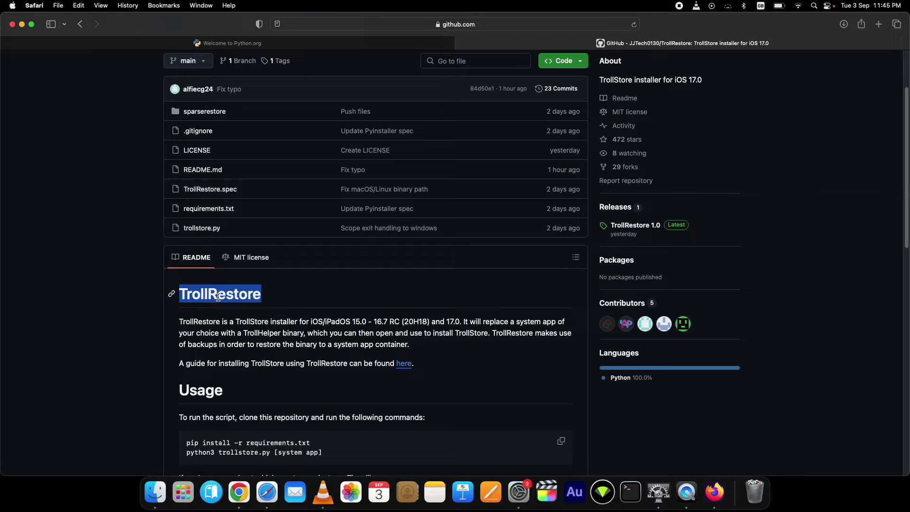
click(218, 297)
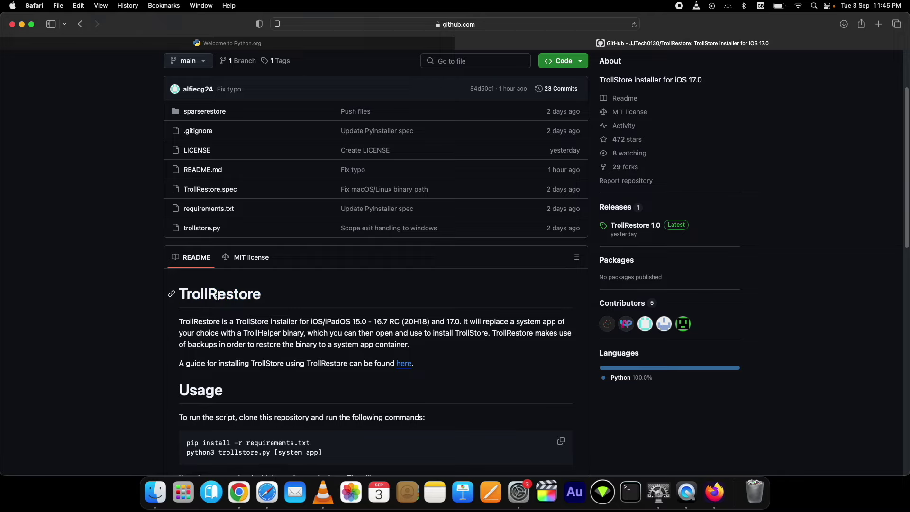
scroll(217, 295, up, 5)
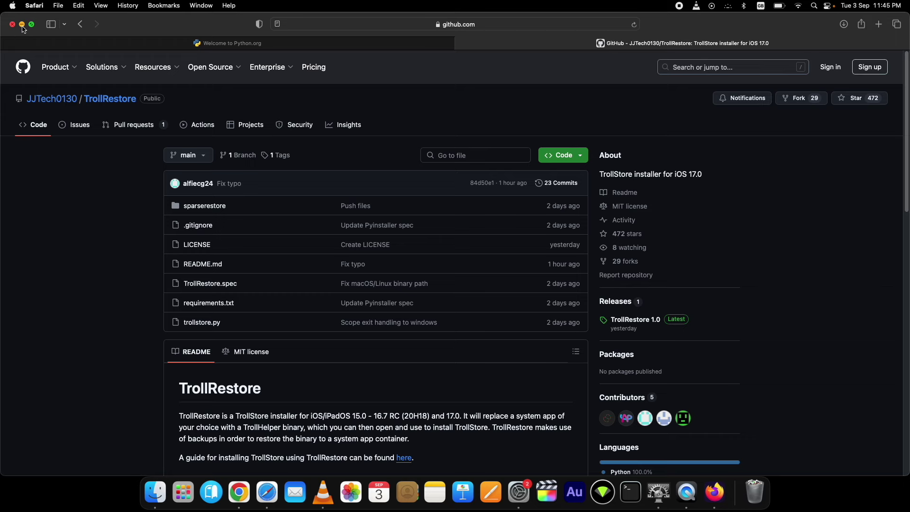
click(22, 24)
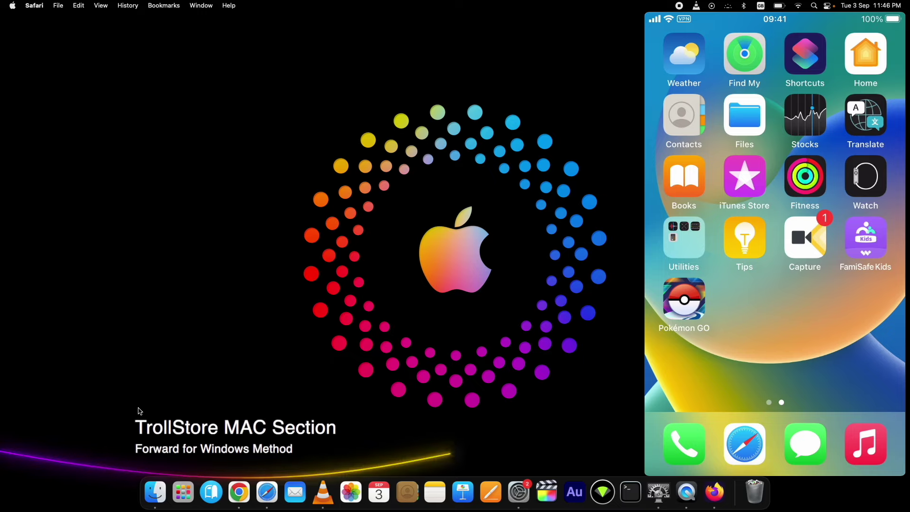
click(160, 490)
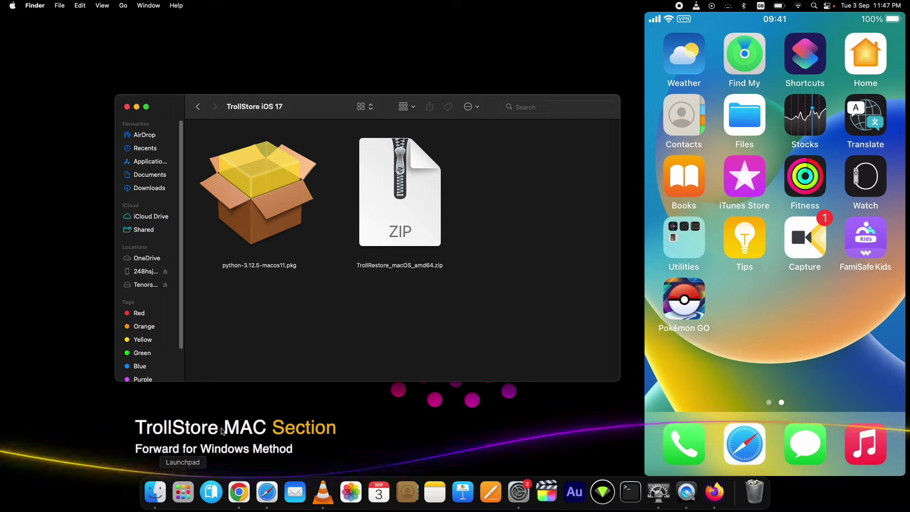
Step: Check the Python 3.12.5 pkg and TrollRestore zip, then return to the TrollRestore GitHub page
click(251, 198)
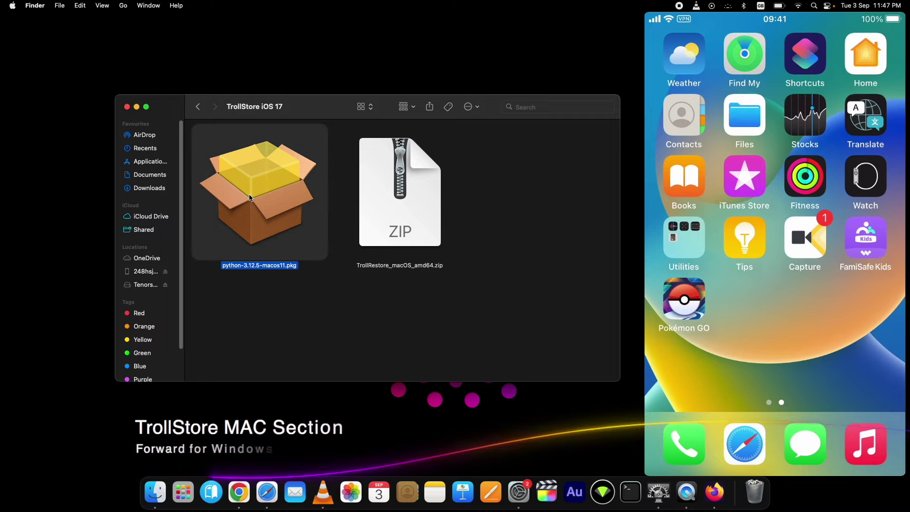
click(426, 194)
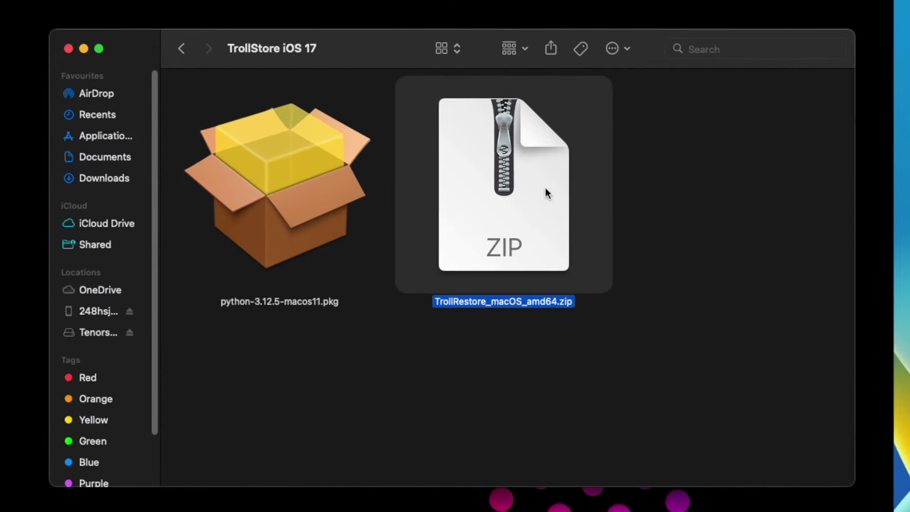
drag(630, 144, 275, 398)
click(275, 398)
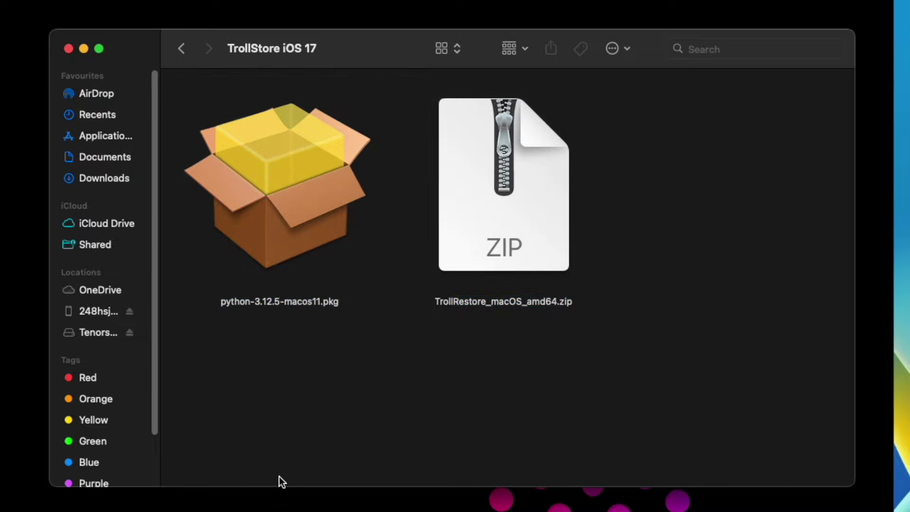
click(264, 493)
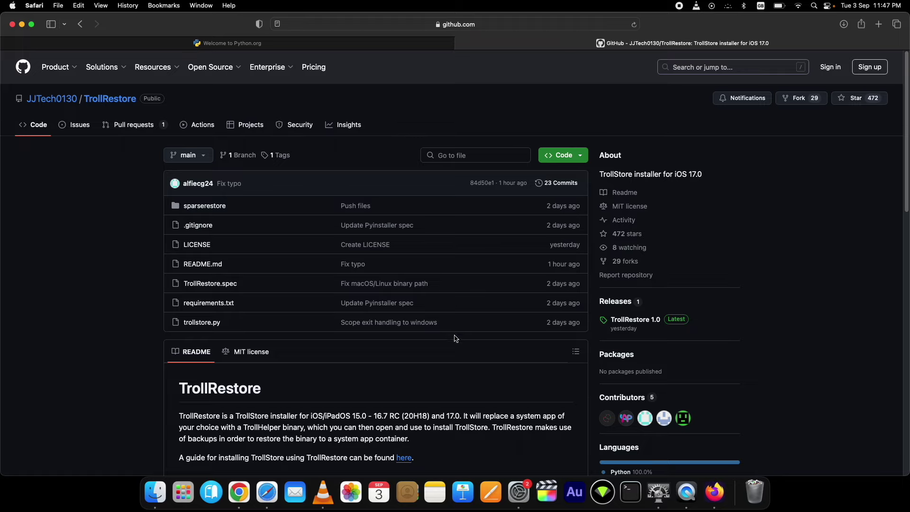
Step: View the TrollRestore 1.0 release, download Python 3.12.5 for macOS from python.org, and minimize Safari
click(631, 321)
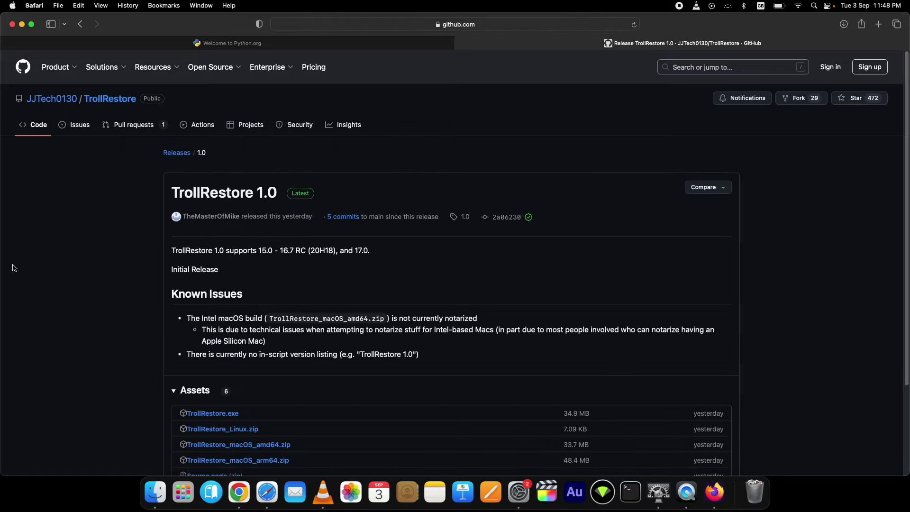
scroll(14, 268, down, 5)
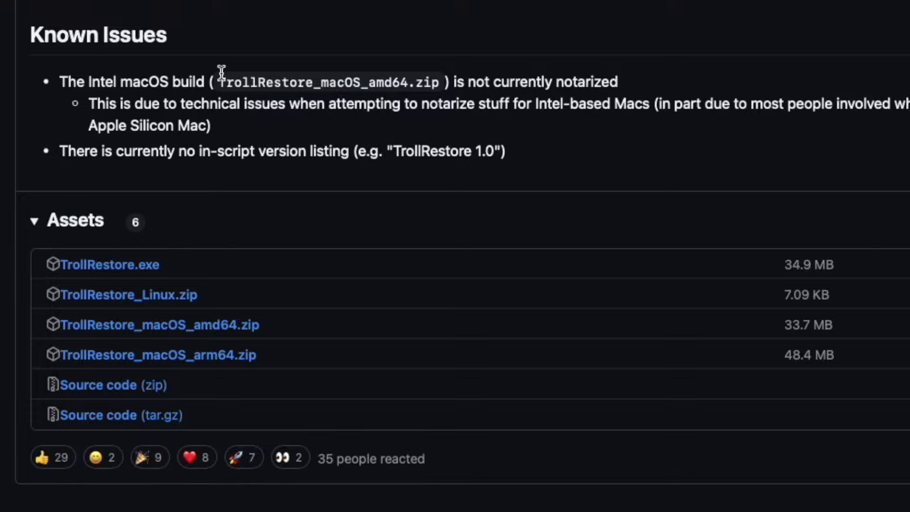
click(266, 44)
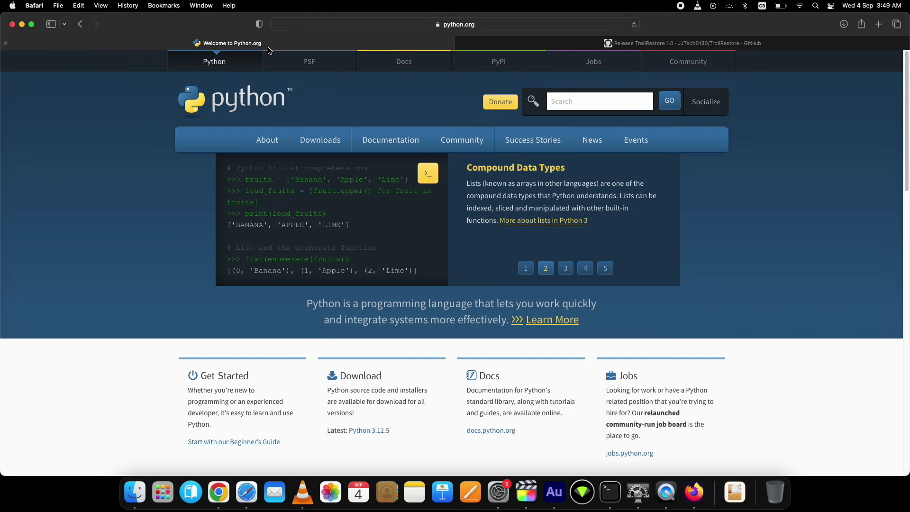
mouse_move(318, 141)
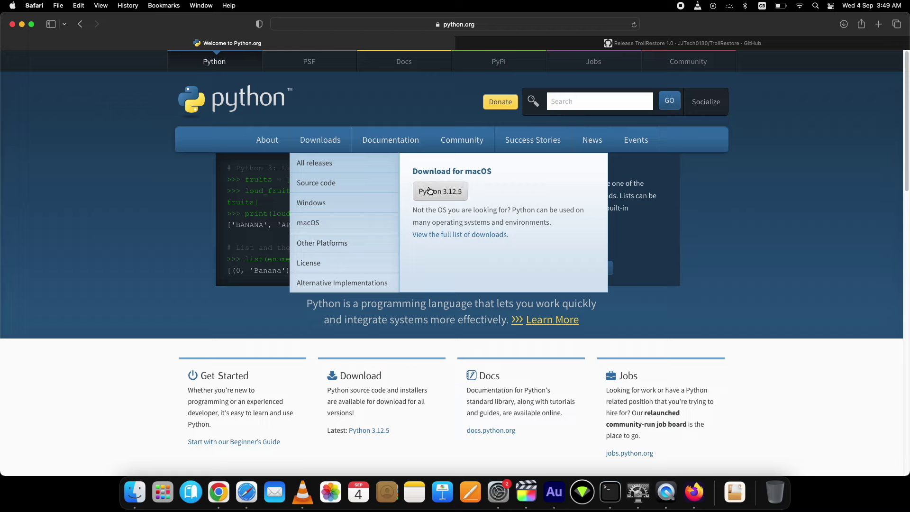
click(434, 194)
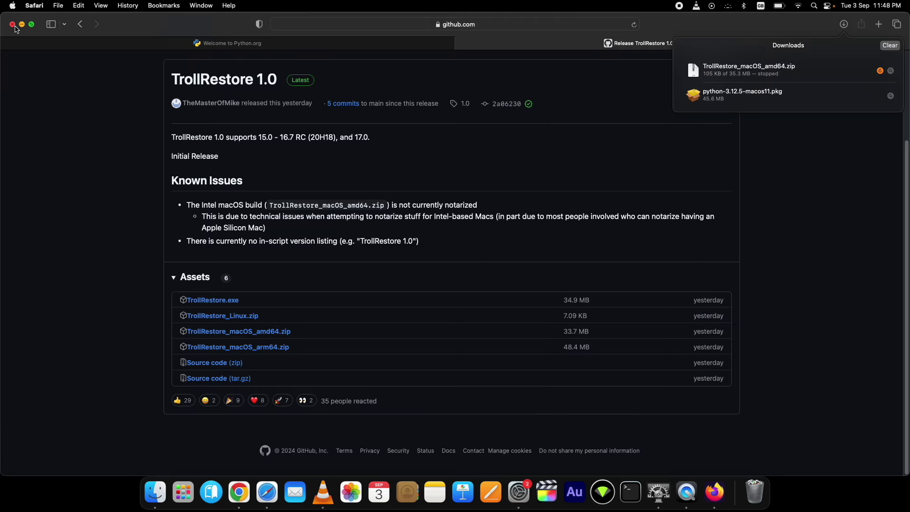
click(21, 24)
Step: Launch the python-3.12.5-macos11.pkg installer from the TrollStore iOS 17 folder
click(315, 300)
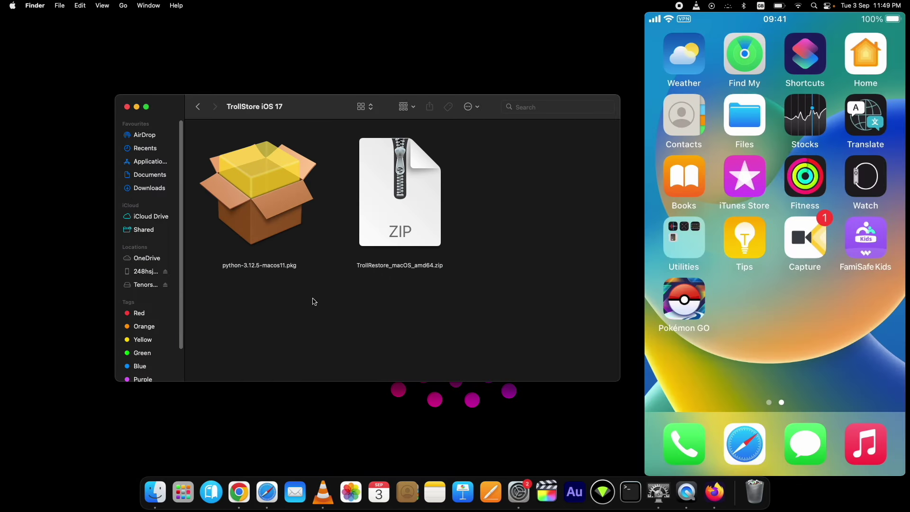
click(257, 193)
double_click(257, 193)
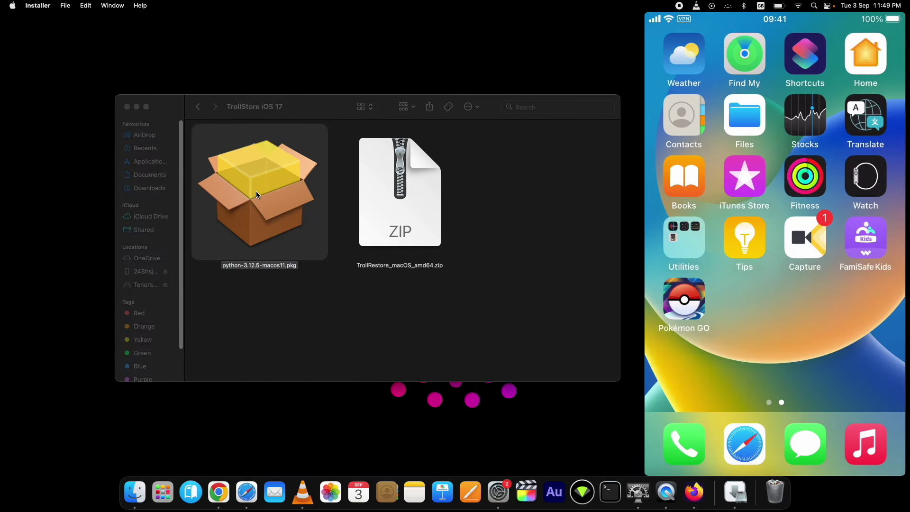
click(737, 495)
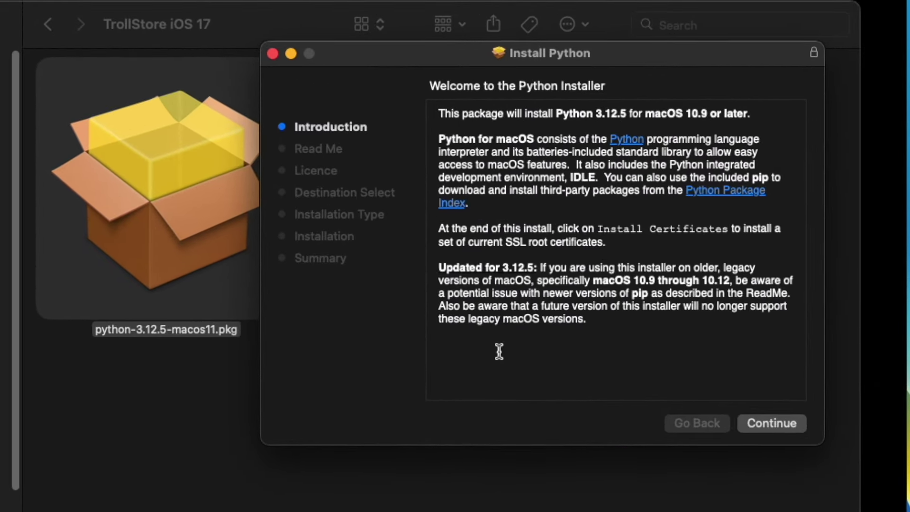
Step: Accept the licence and install Python 3.12.5 on Macintosh HD, authorising with the admin password
click(781, 429)
click(781, 428)
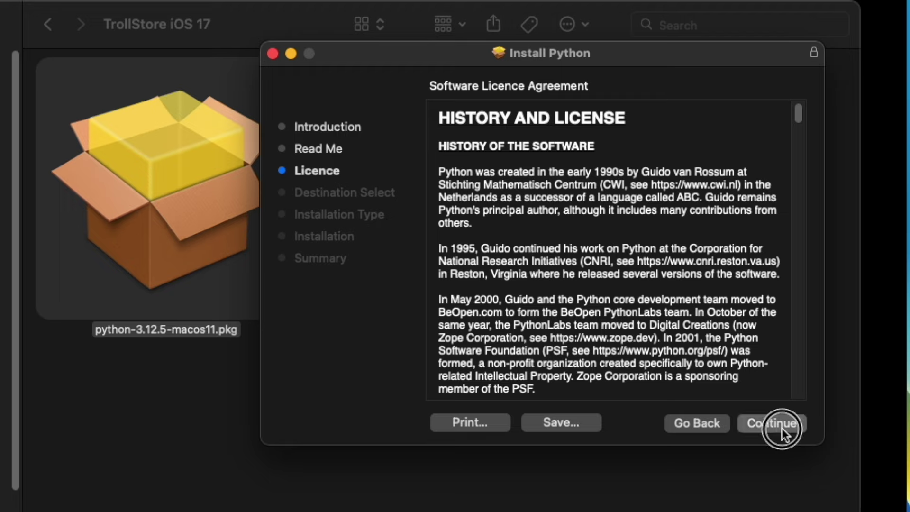
click(781, 428)
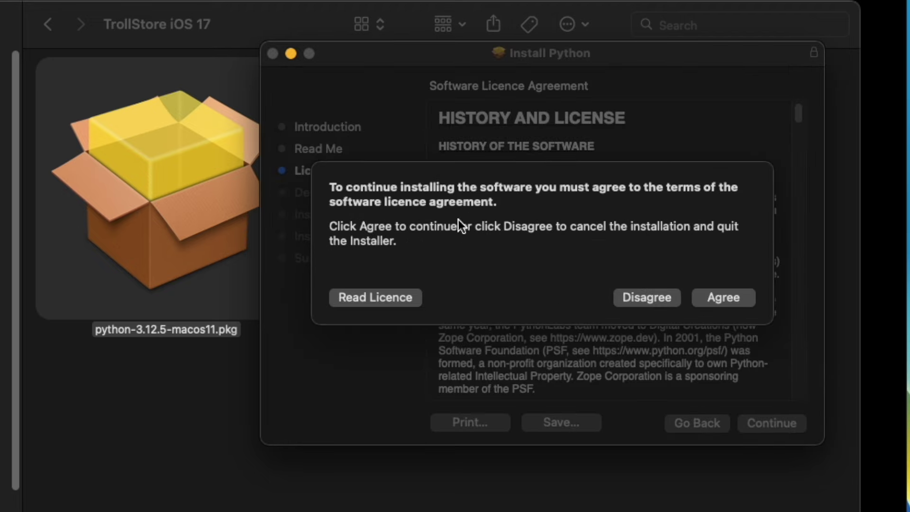
click(709, 303)
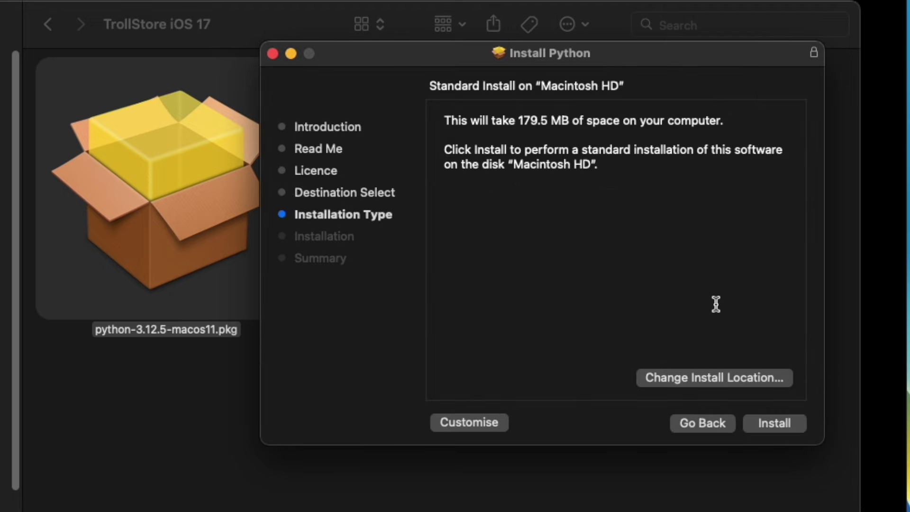
click(771, 422)
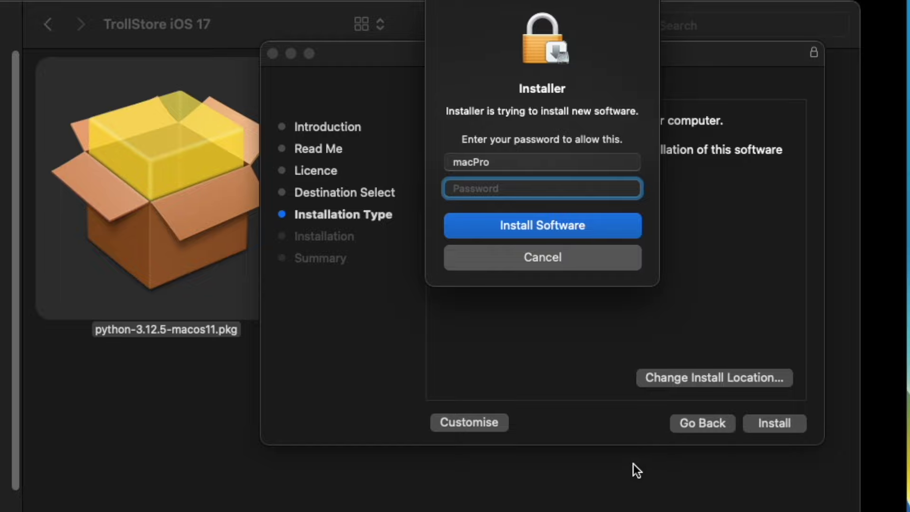
text(****)
key(Return)
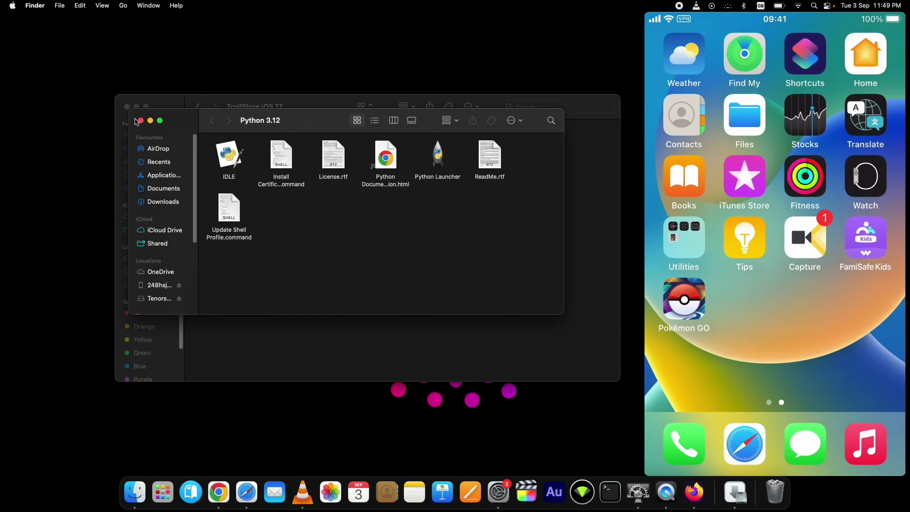
Step: Close the Python 3.12 window and extract TrollRestore_macOS_amd64.zip with The Unarchiver
click(140, 121)
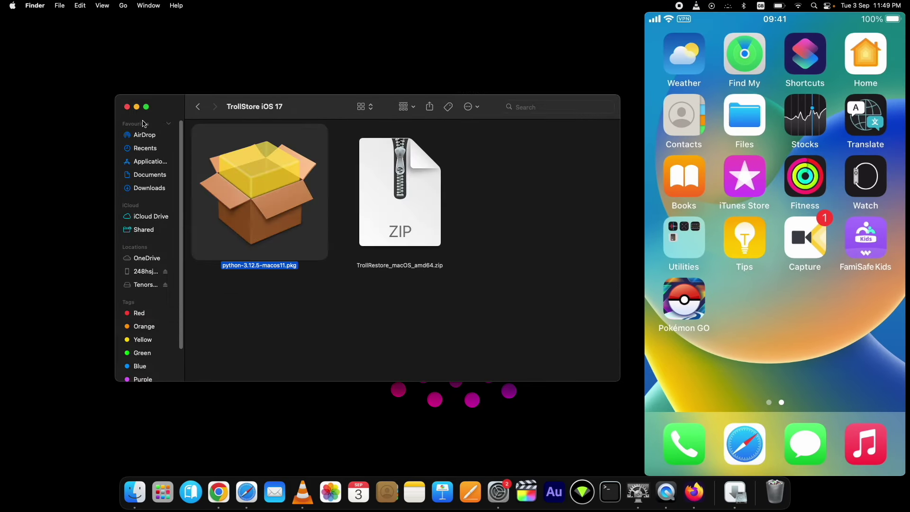
click(331, 314)
click(402, 191)
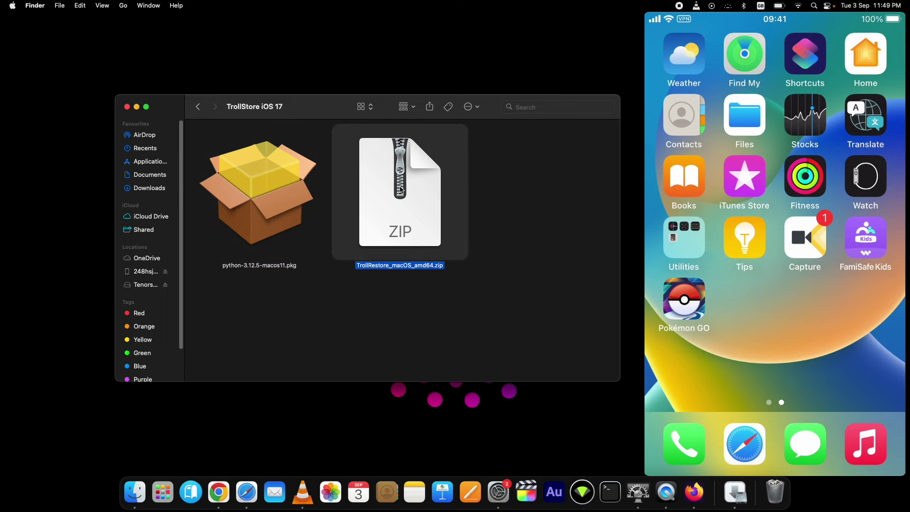
right_click(402, 187)
mouse_move(538, 208)
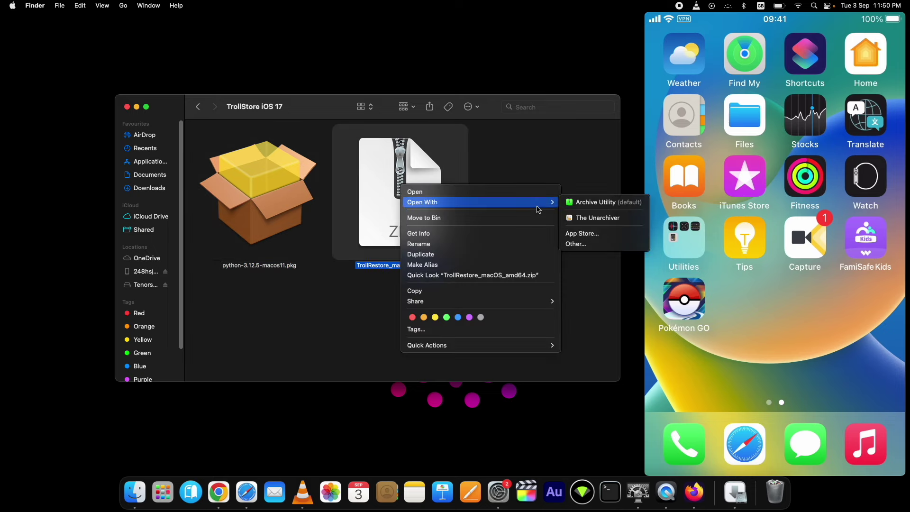
click(600, 218)
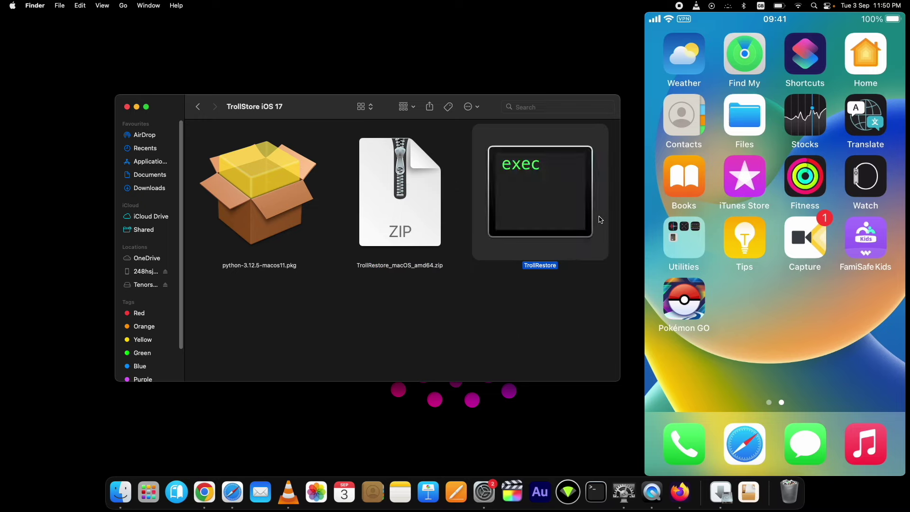
click(526, 327)
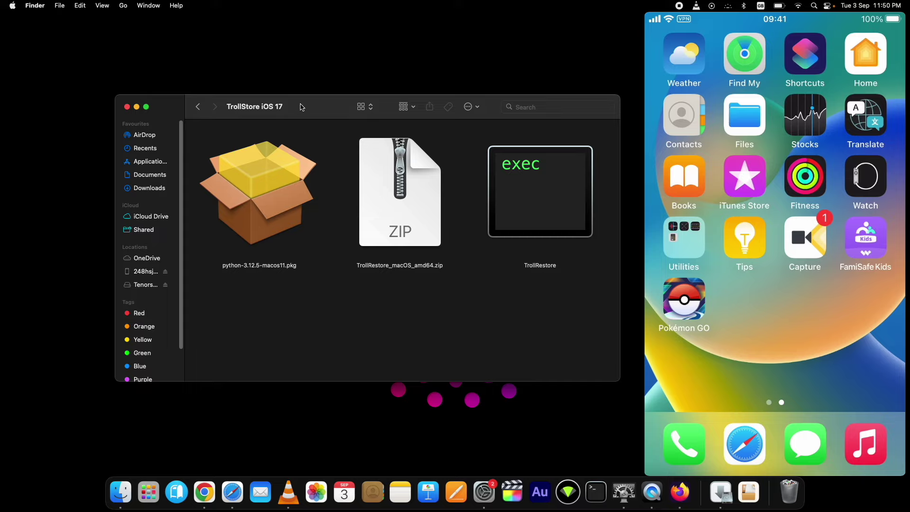
Step: Shift the Finder window and launch the extracted TrollRestore executable
drag(315, 107, 308, 108)
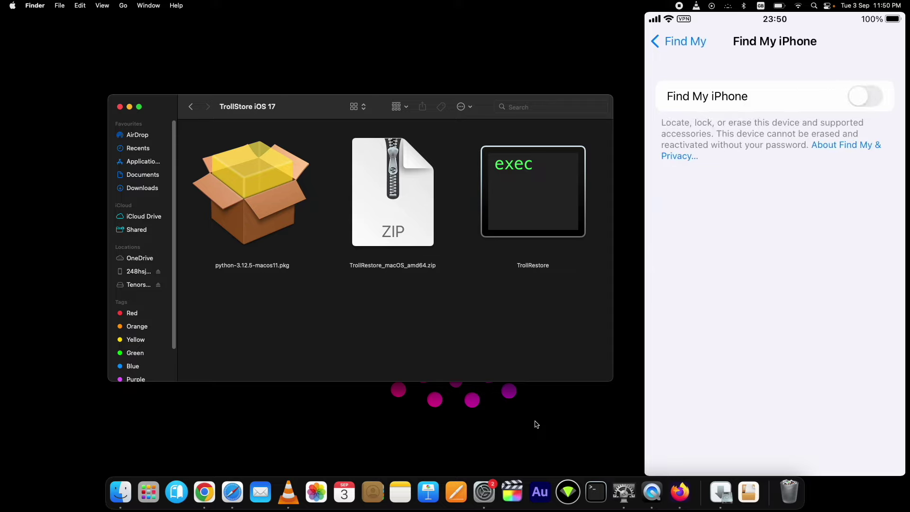
double_click(509, 188)
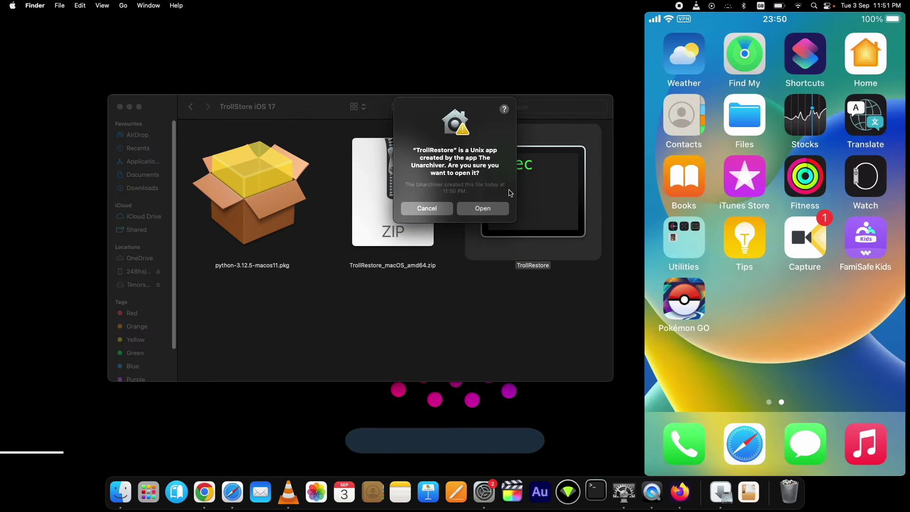
Step: Allow the unverified TrollRestore to open, then enlarge and reposition its Terminal window
click(483, 208)
drag(758, 274, 387, 200)
key(super+plus)
key(super+plus)
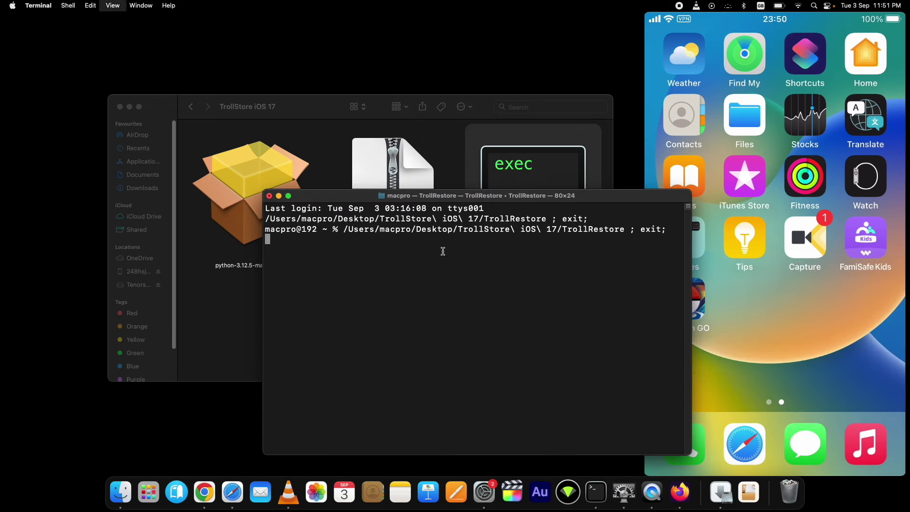
drag(612, 197, 507, 130)
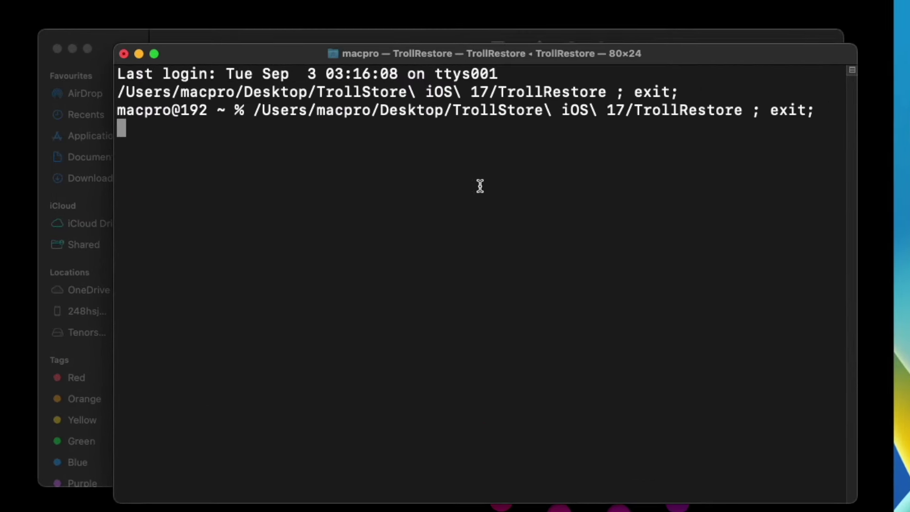
Step: Enter tips at the TrollRestore prompt to choose the Tips app for replacement
text(tips)
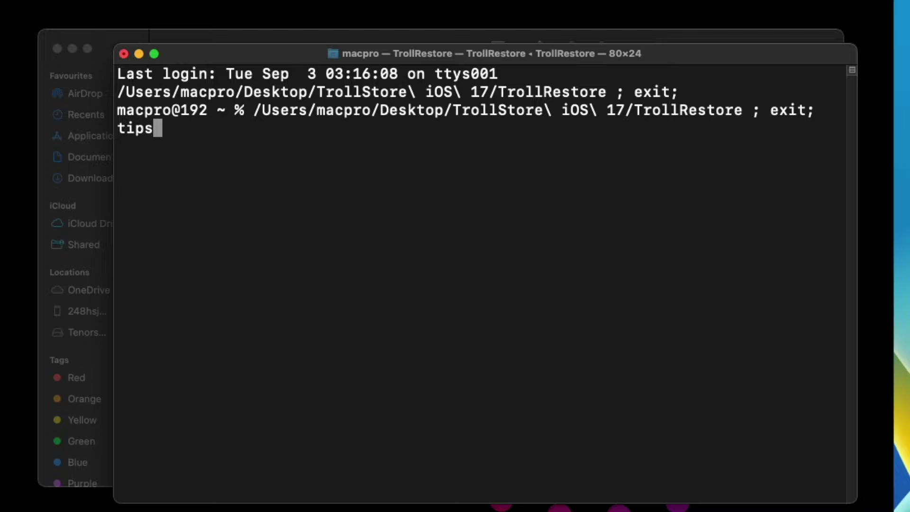
key(Return)
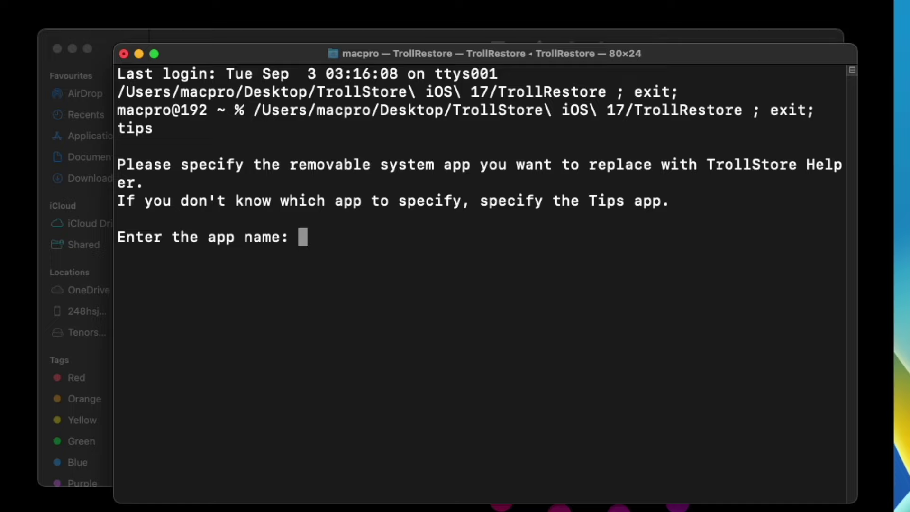
text(tips)
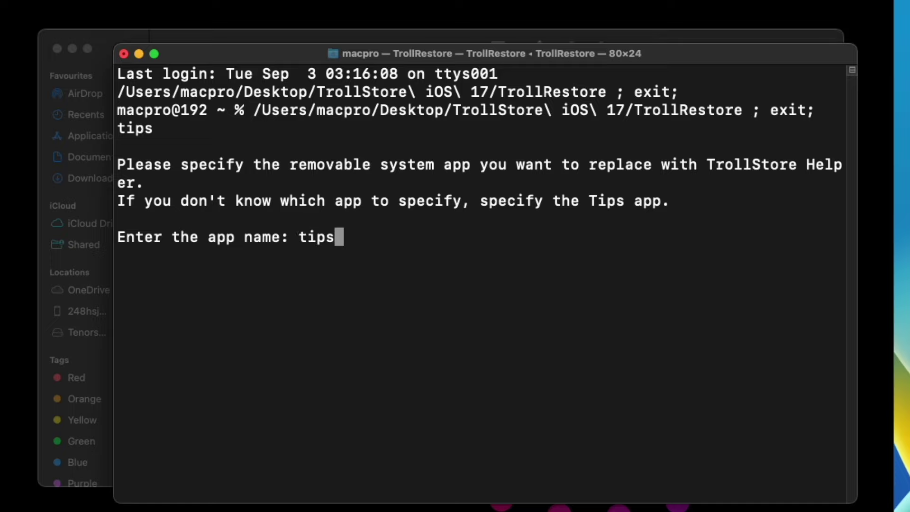
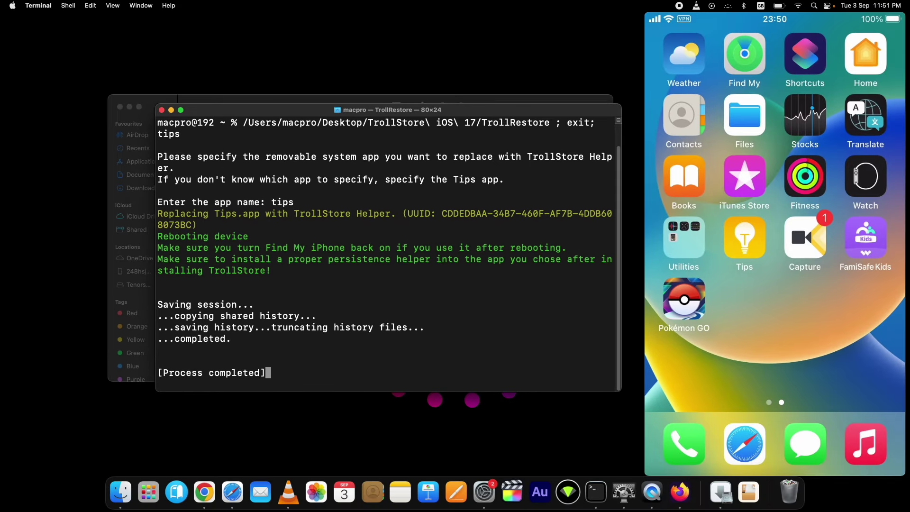
Step: Select Terminal's [Process completed] line and dismiss QuickTime's Recording Stopped alert to show the iPhone lock screen
drag(262, 370, 158, 373)
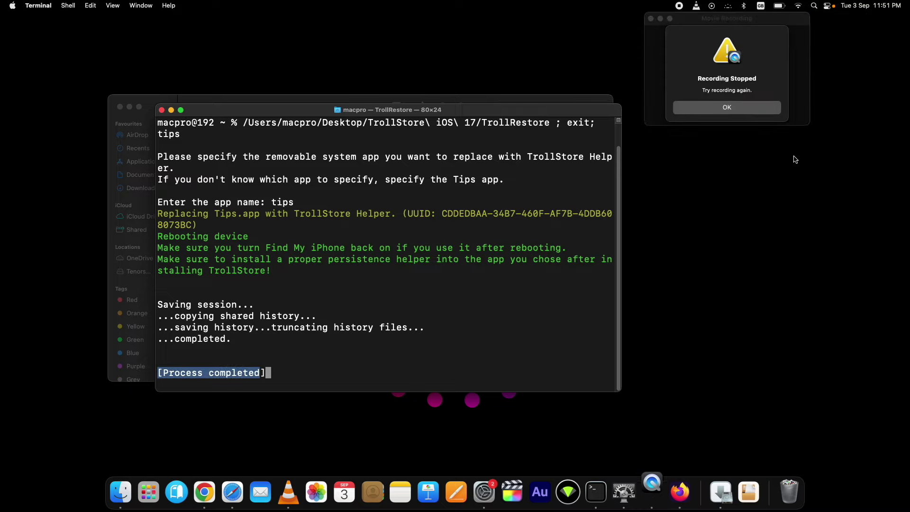
click(727, 112)
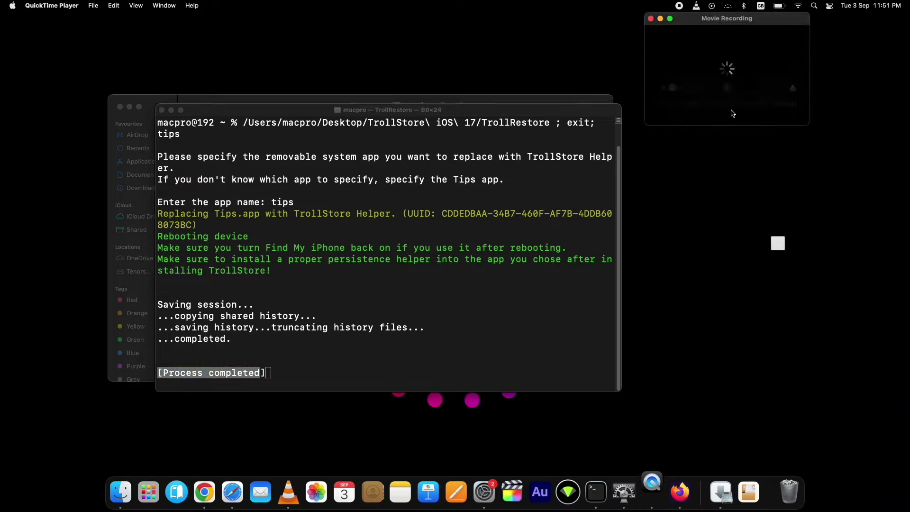
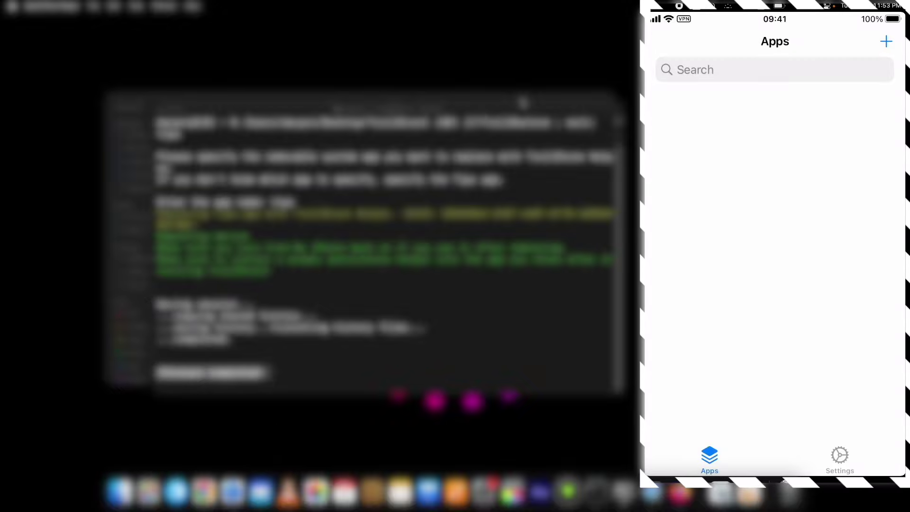
Step: Switch the mirrored iPhone app from its Apps list to the Settings tab
click(840, 458)
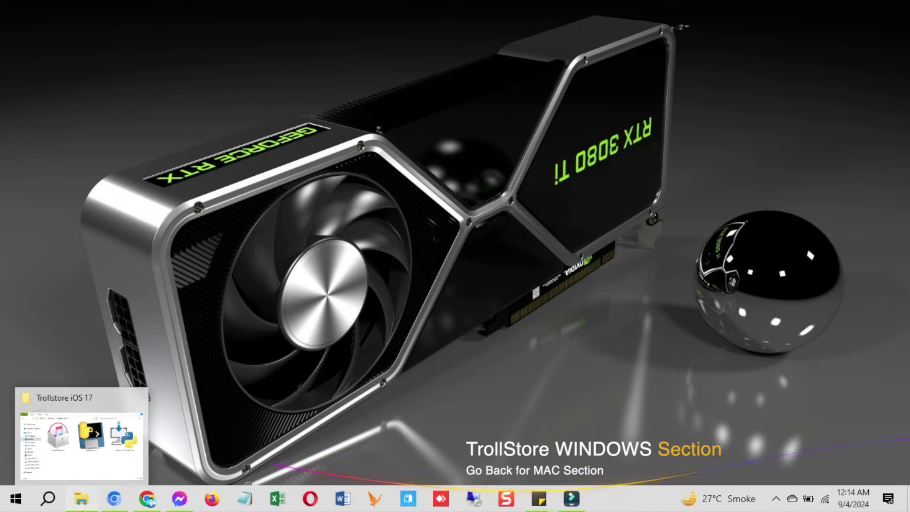
Step: Bring up the Trollstore iOS 17 folder window and move it toward the screen centre
click(82, 498)
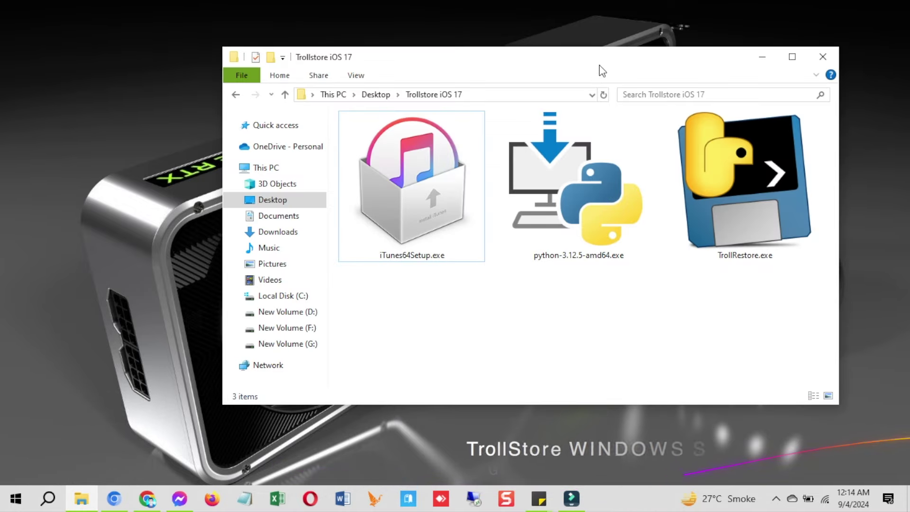
drag(601, 65, 536, 86)
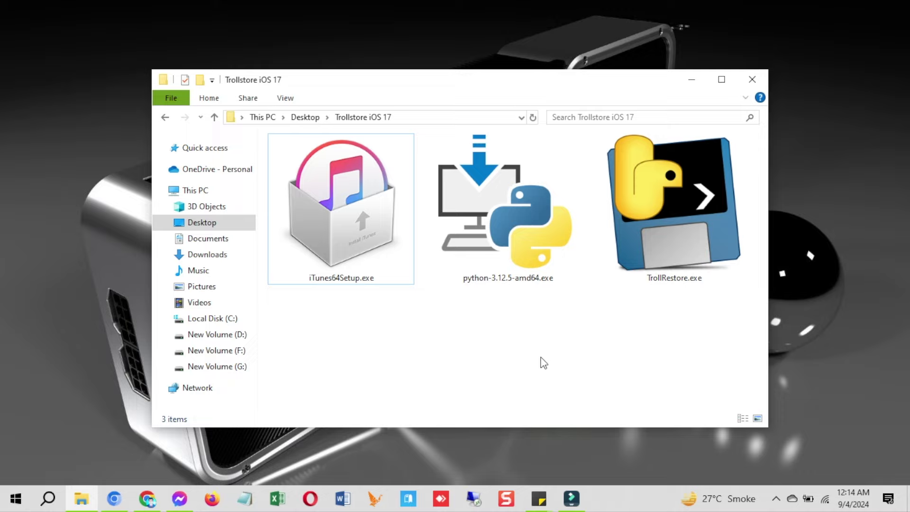
click(541, 357)
Step: Open the TrollRestore 1.0 release page on GitHub
click(114, 498)
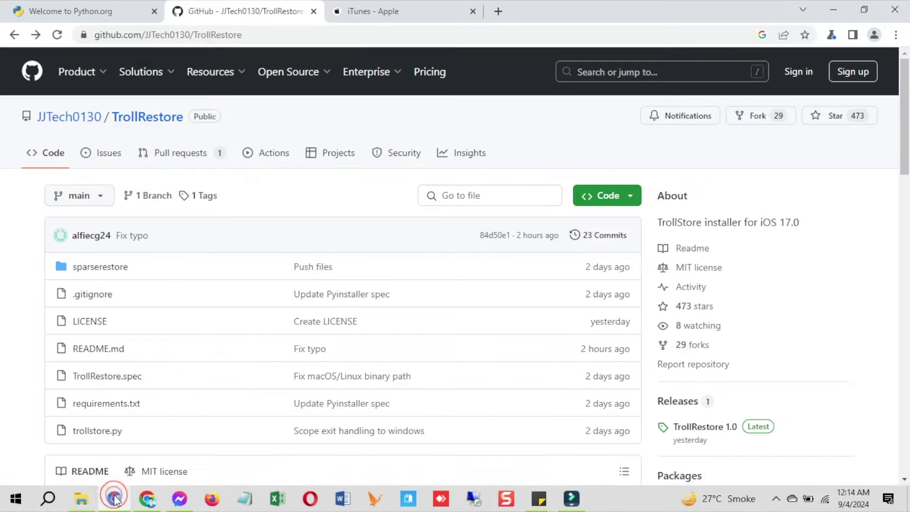
scroll(260, 233, down, 5)
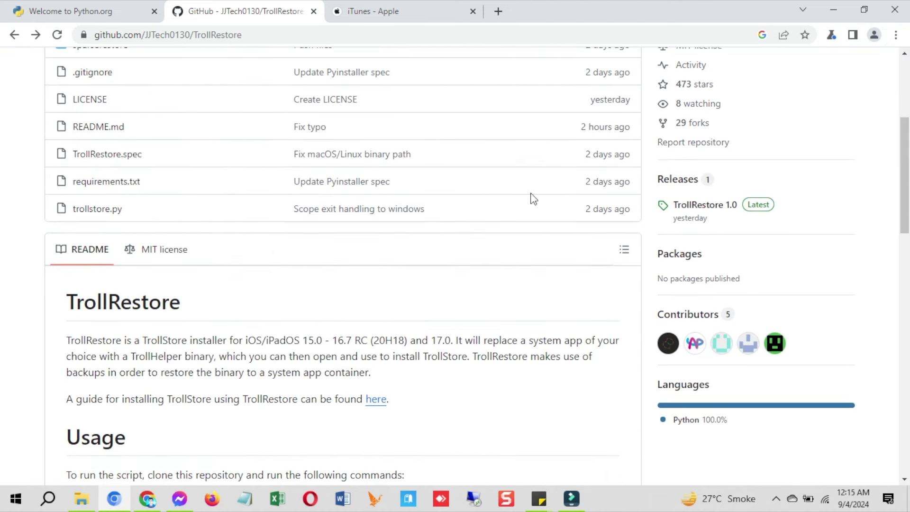
click(709, 212)
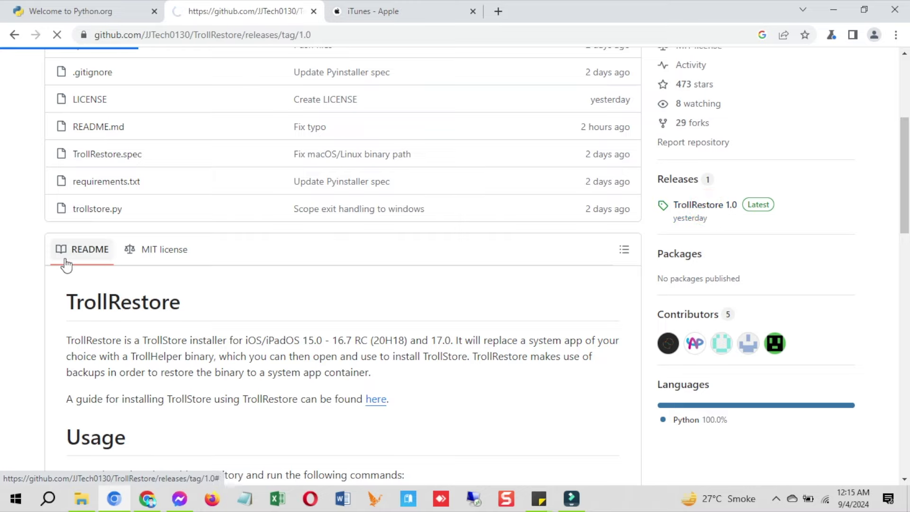
scroll(29, 311, down, 10)
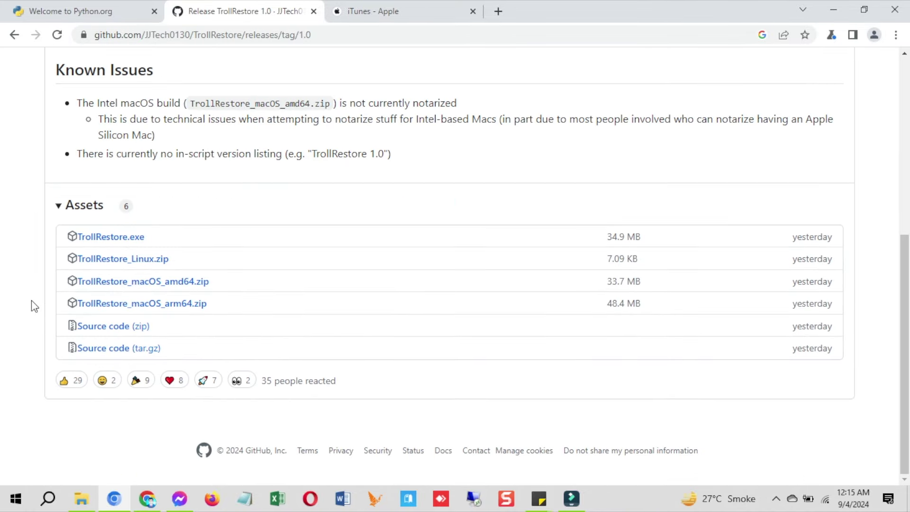
Step: Start the TrollRestore.exe asset download, cancel it, and go to the Python.org tab
drag(166, 222, 61, 232)
click(8, 244)
click(112, 236)
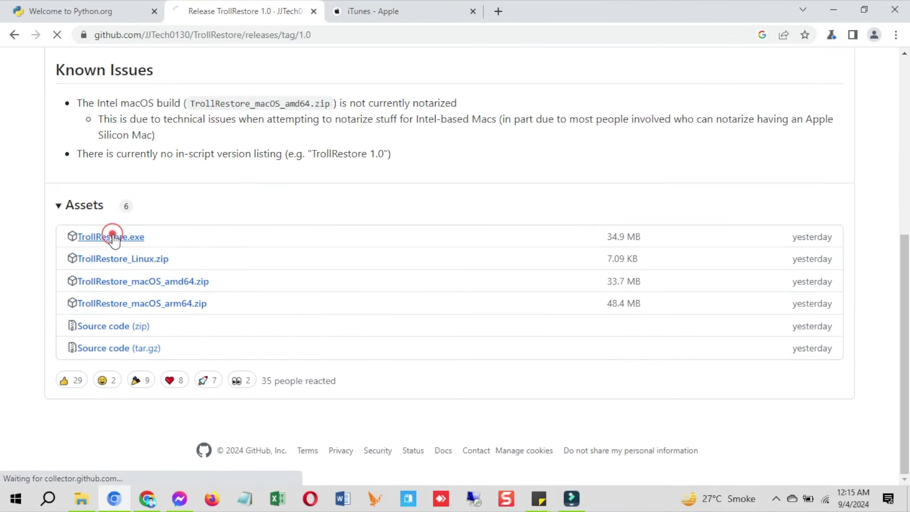
right_click(39, 462)
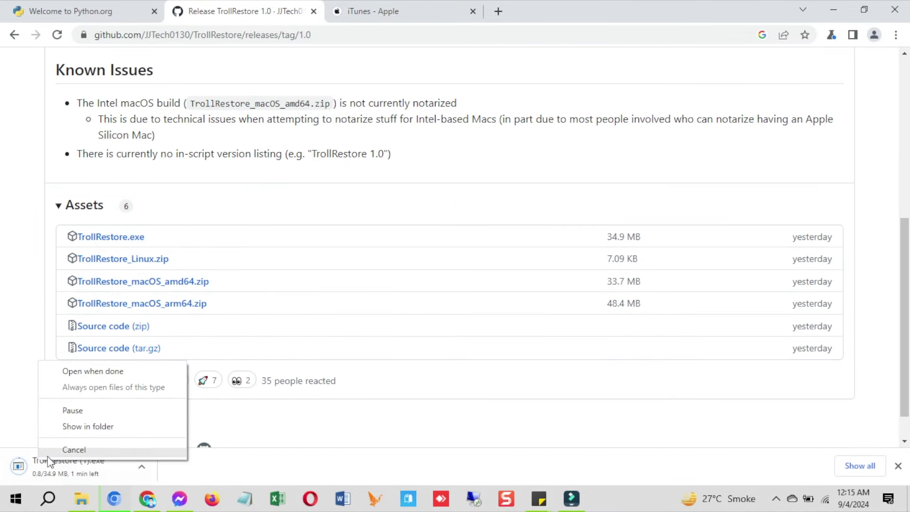
click(86, 446)
click(101, 15)
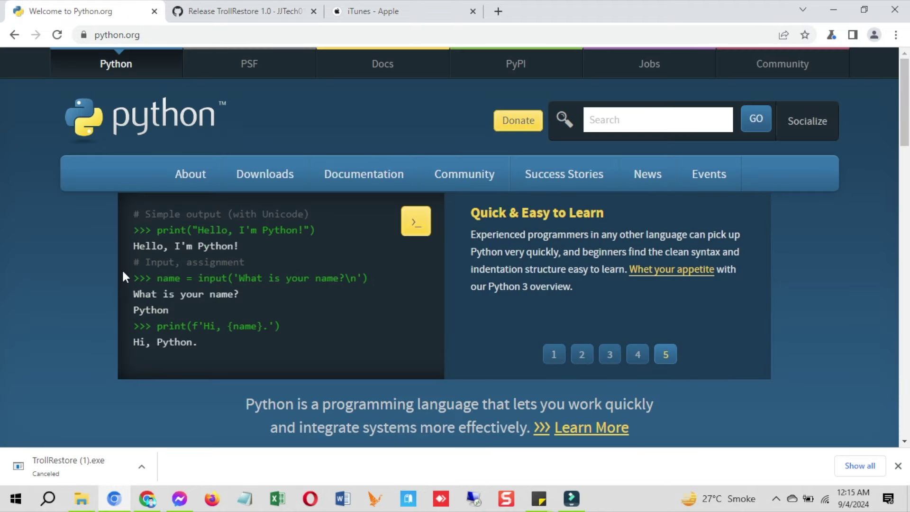
Step: Download the Python 3.12.5 installer for Windows
mouse_move(268, 177)
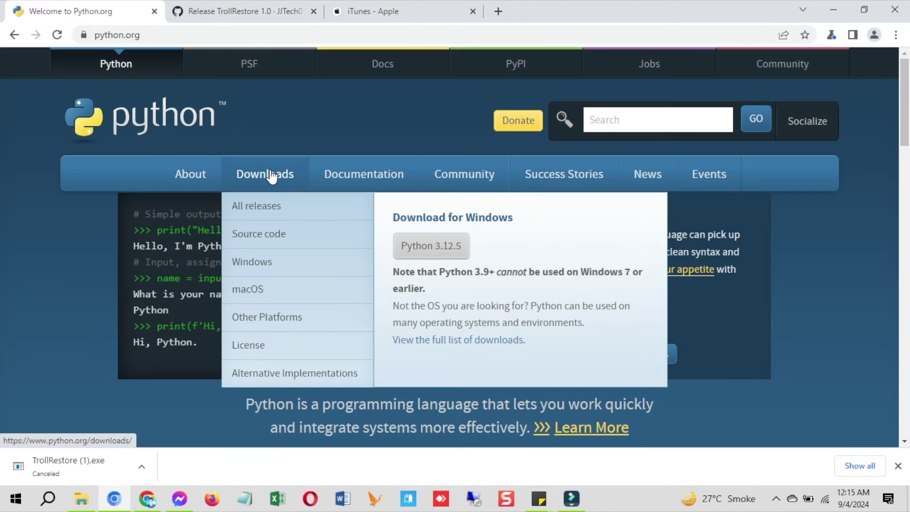
click(432, 254)
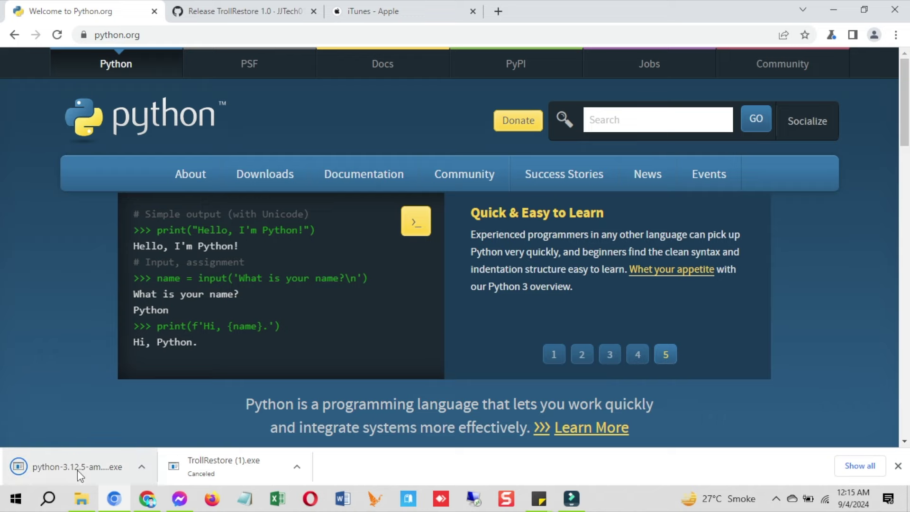
right_click(78, 470)
Step: Go to the iTunes tab and open the iTunes for Windows page
click(426, 12)
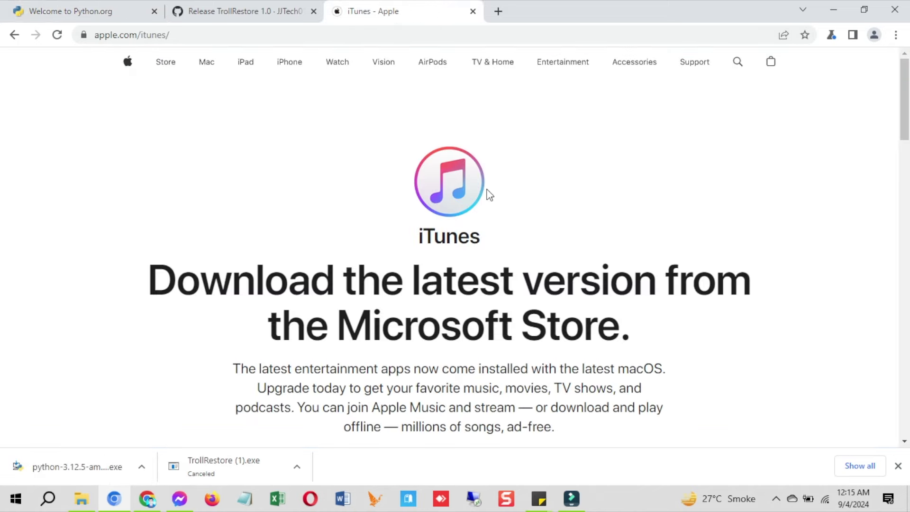
scroll(510, 255, down, 2)
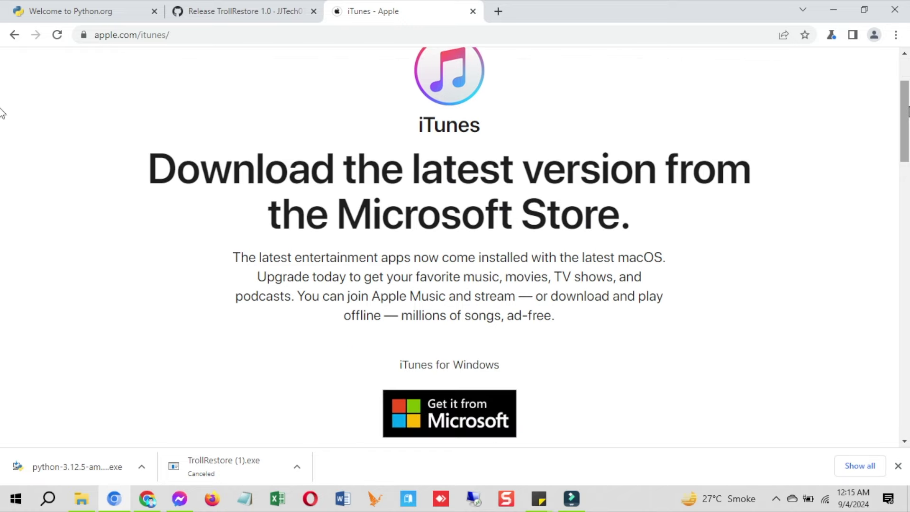
scroll(455, 242, down, 1)
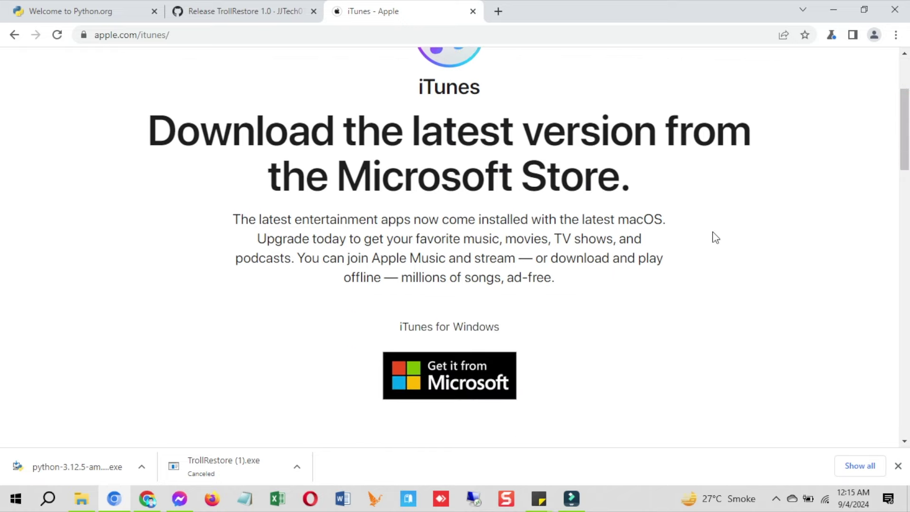
scroll(716, 238, down, 4)
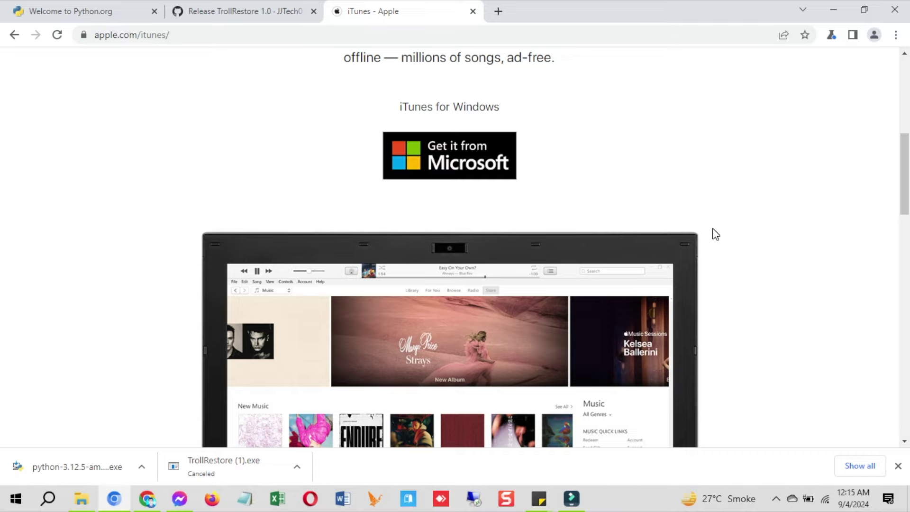
scroll(716, 234, down, 6)
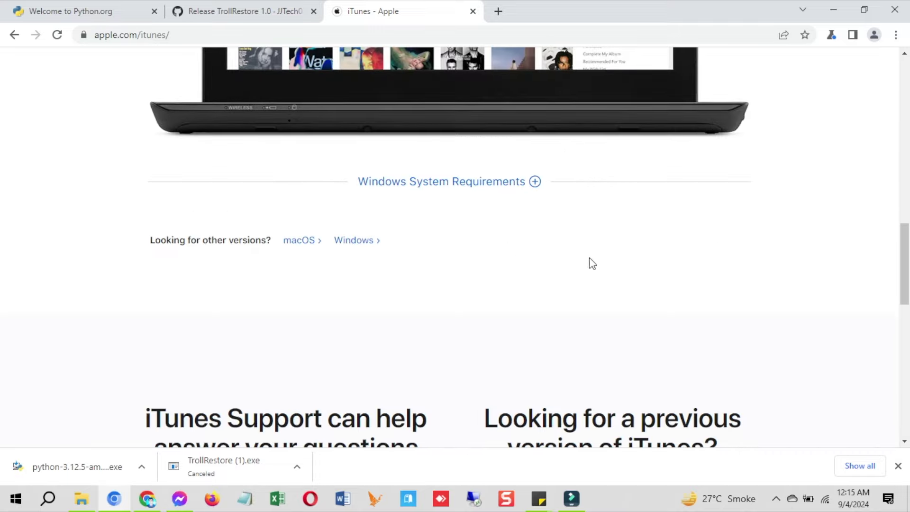
click(354, 240)
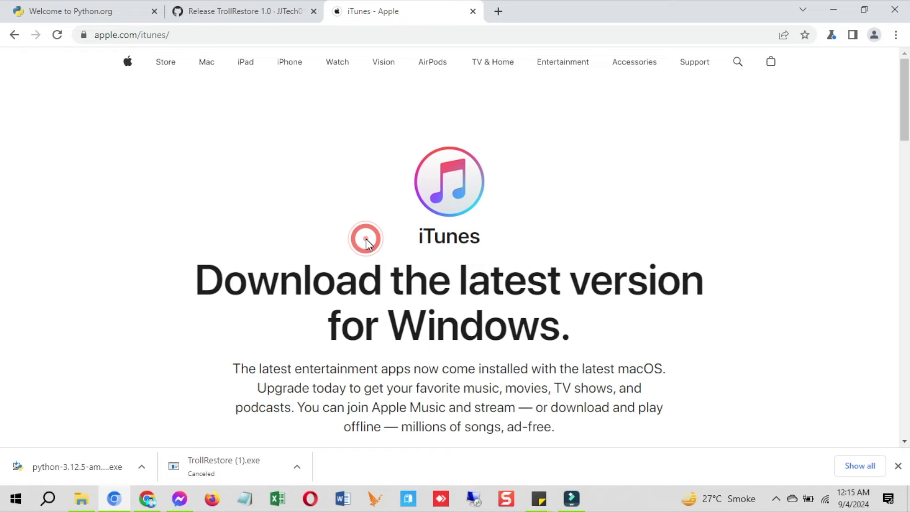
Step: Start the 64-bit iTunes for Windows download, then cancel it
scroll(366, 240, down, 10)
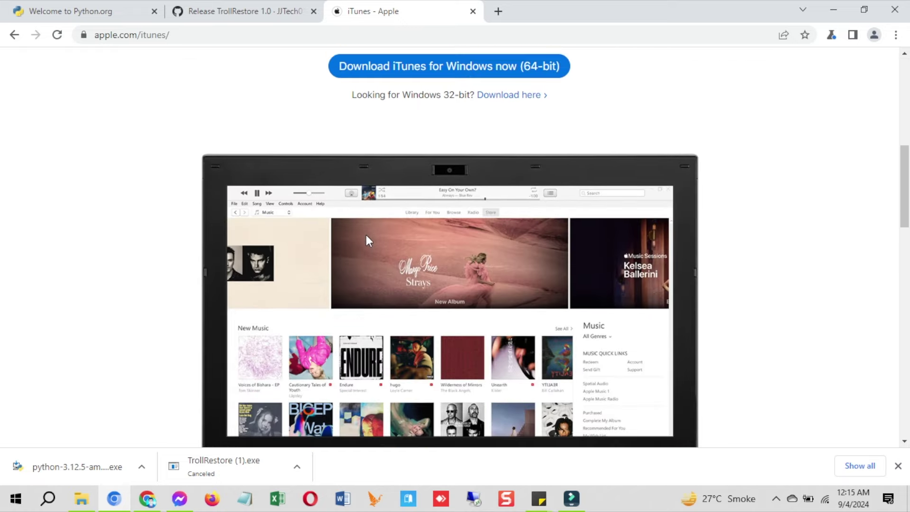
scroll(366, 234, up, 2)
click(479, 161)
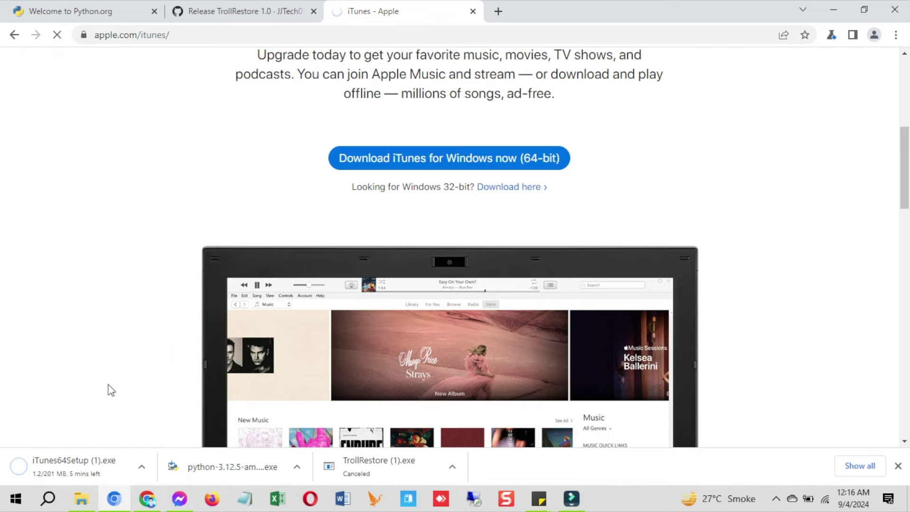
right_click(71, 460)
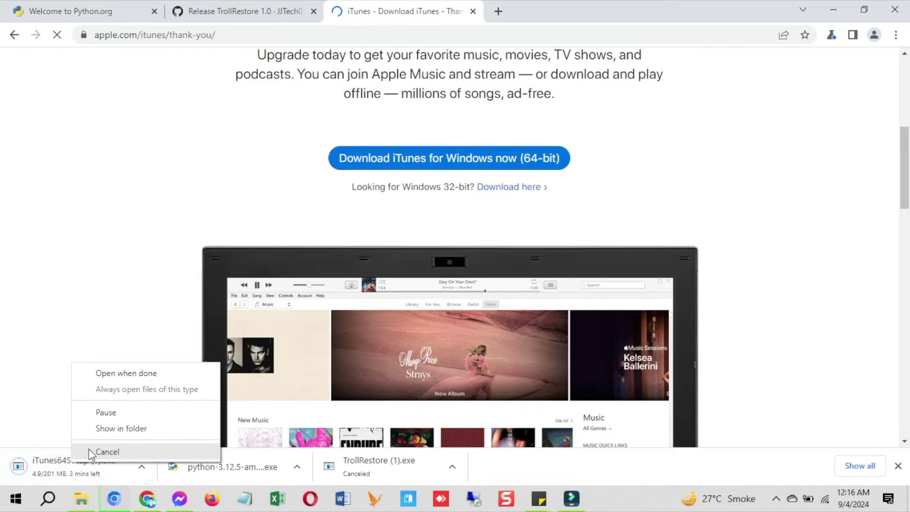
click(90, 450)
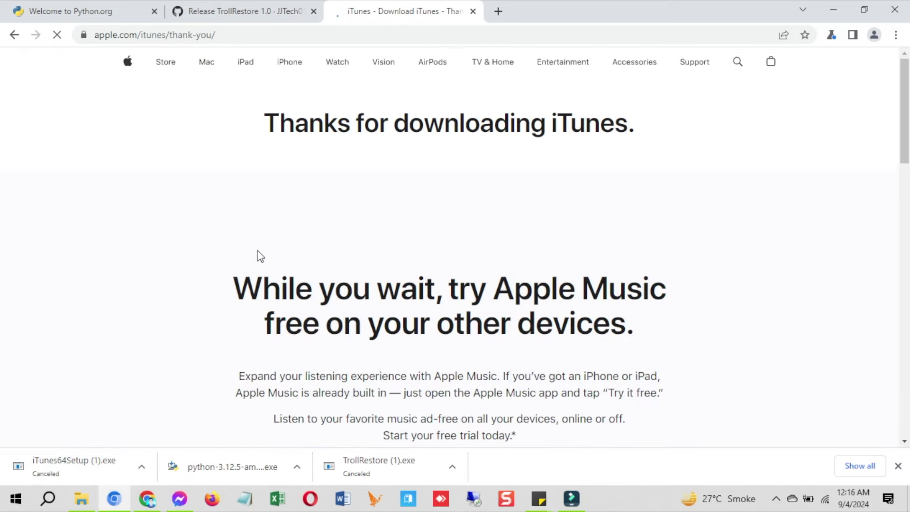
Step: Minimize Chrome to reveal the Trollstore iOS 17 folder's installers
click(834, 8)
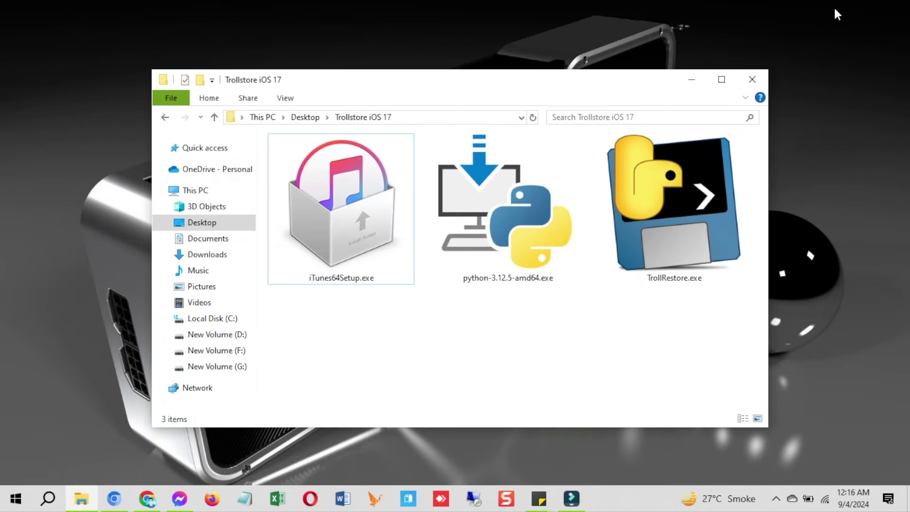
click(348, 227)
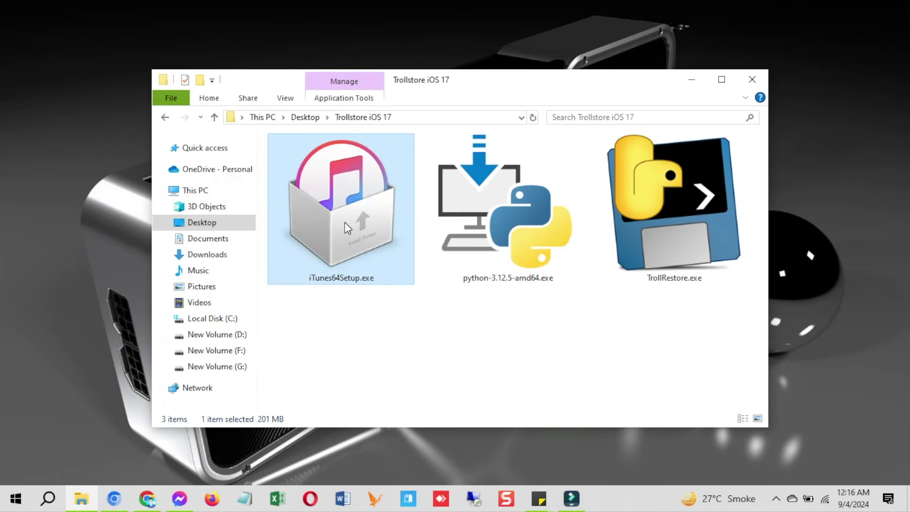
click(338, 326)
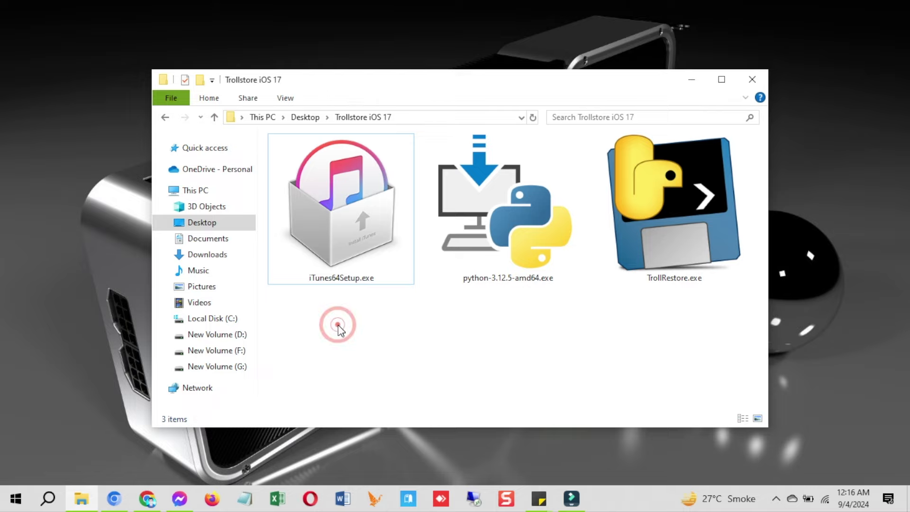
Step: Run python-3.12.5-amd64.exe with 'Add python.exe to PATH' ticked, install, and close setup
double_click(513, 207)
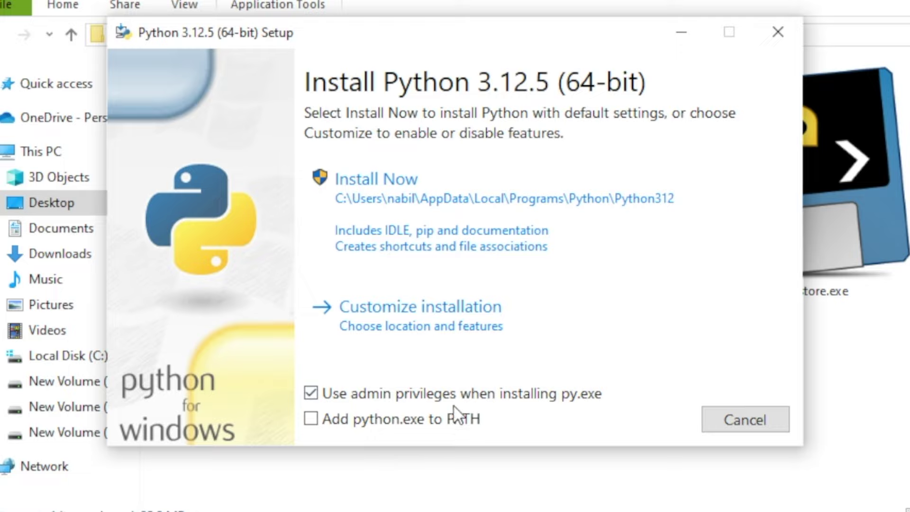
click(314, 424)
click(372, 180)
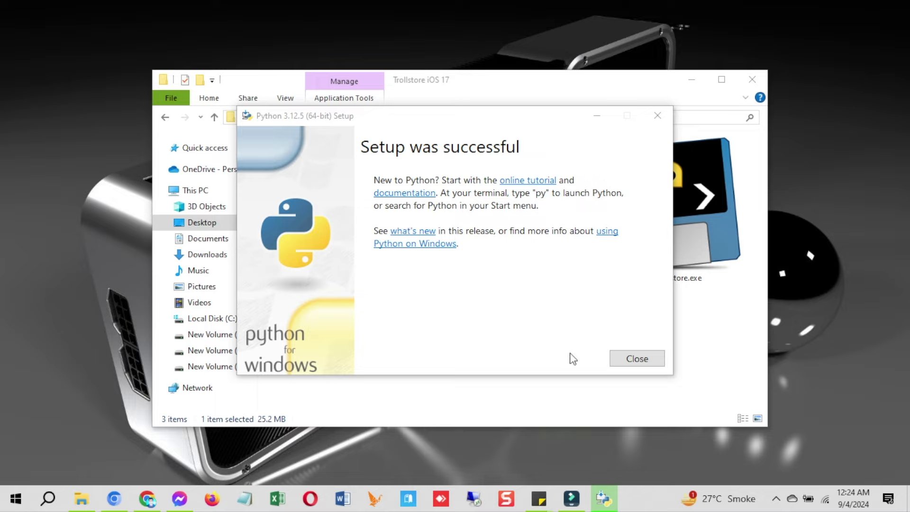
click(641, 362)
click(644, 362)
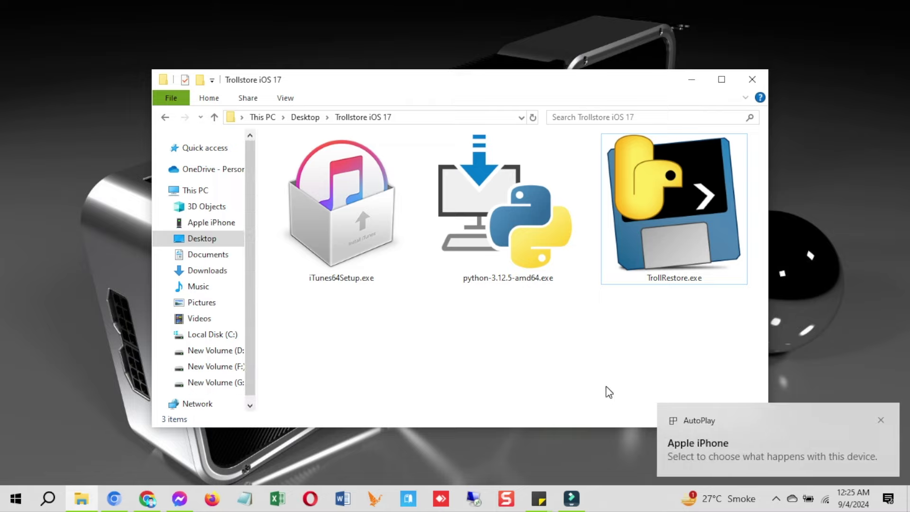
Step: Launch TrollRestore.exe, getting past SmartScreen via More info and Run anyway
click(606, 387)
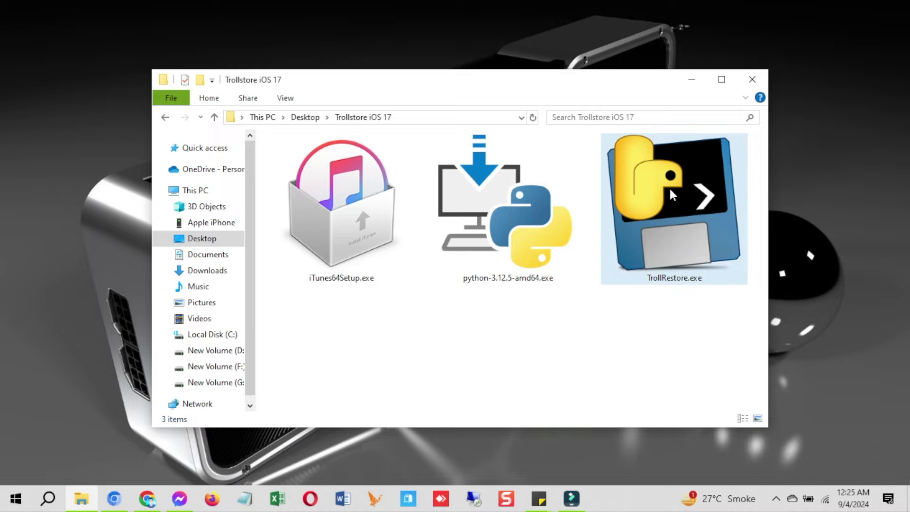
double_click(672, 194)
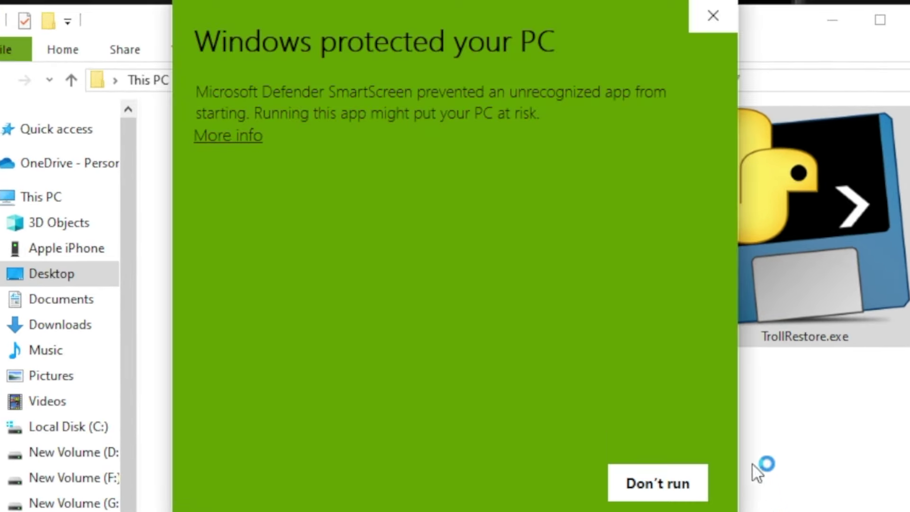
click(225, 137)
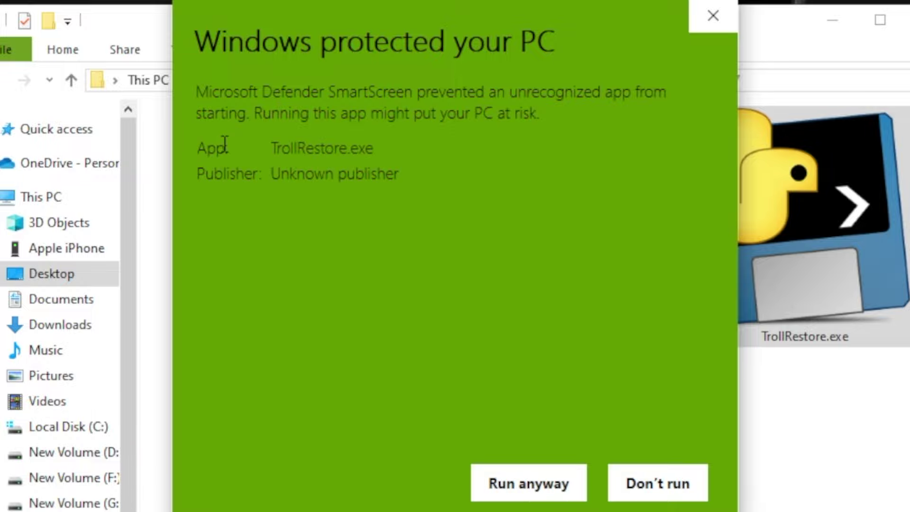
click(538, 481)
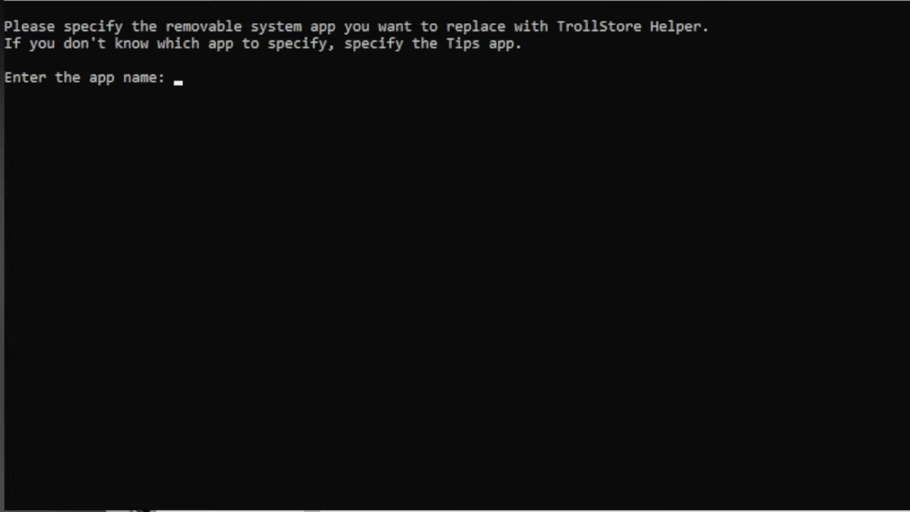
Step: Enter 'tips' at TrollRestore's 'Enter the app name:' console prompt
text(tips)
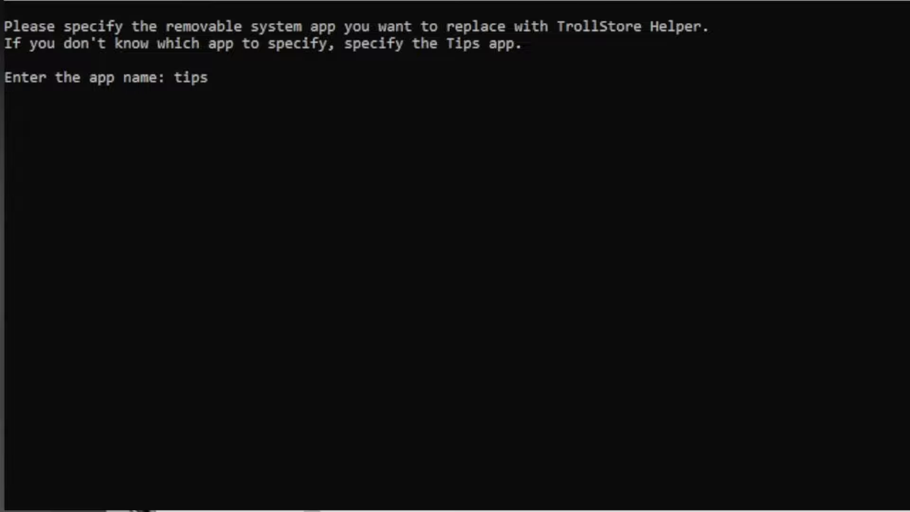
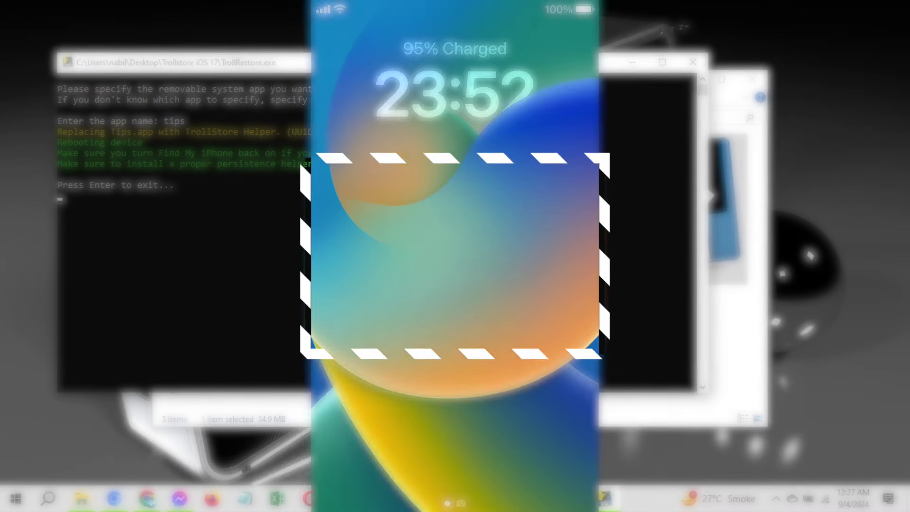
Step: Dismiss the 'Press Enter to exit...' prompt to close the finished TrollRestore console
key(Return)
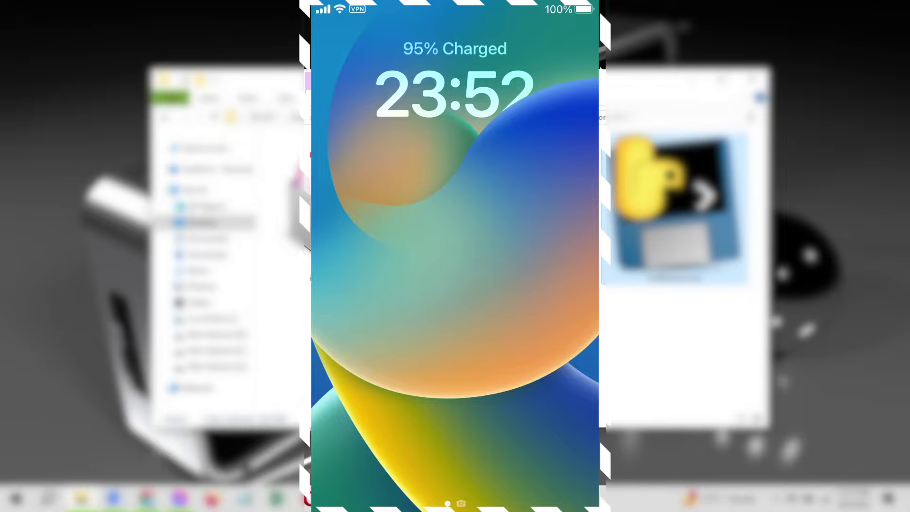
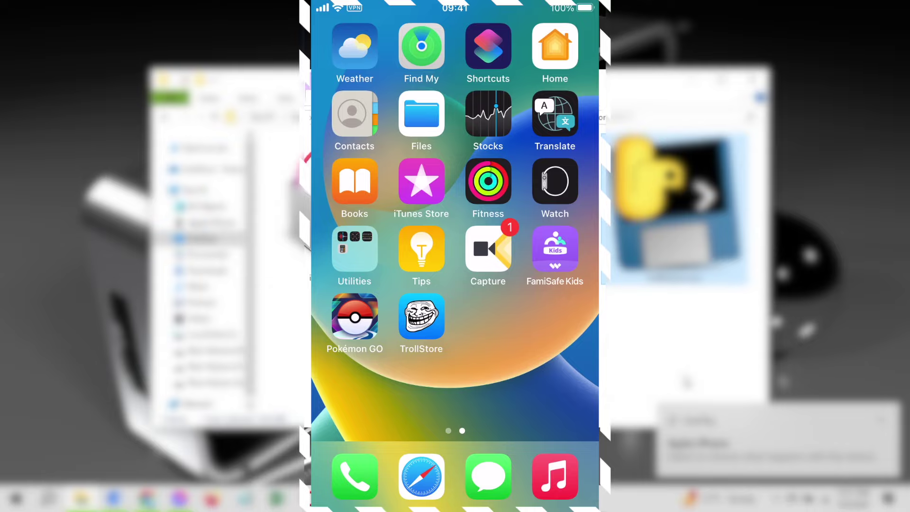
Step: Launch TrollStore from the Home Screen so ldid starts installing
click(421, 317)
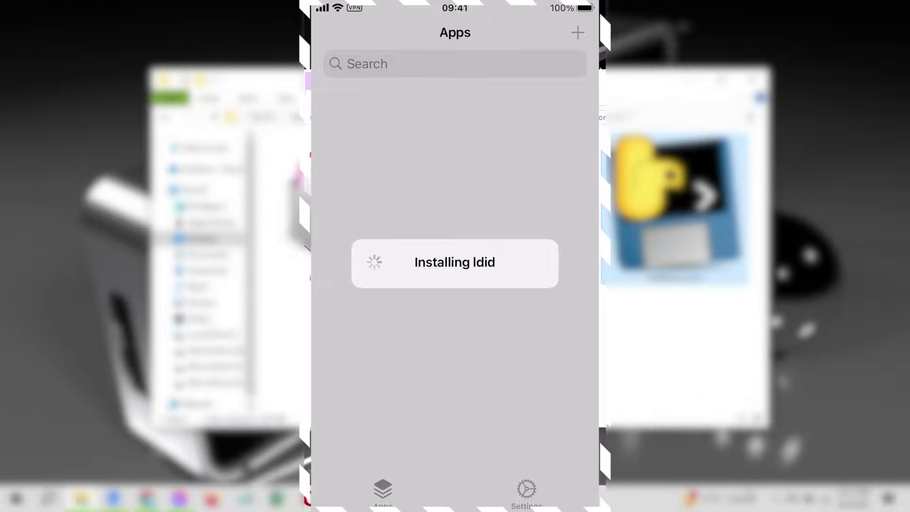
Step: Wait for ldid v2.1.5-procursus7-new to install, then open the Persistence Helper system-app picker
click(776, 499)
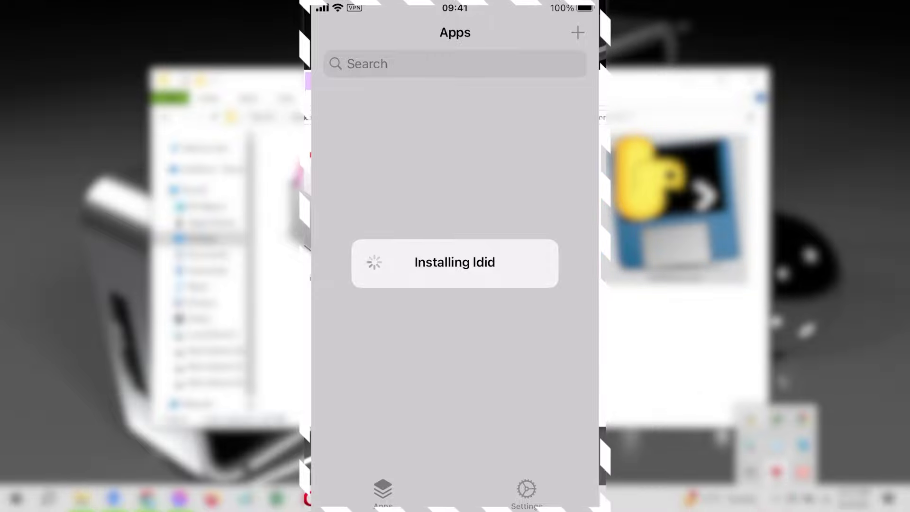
right_click(776, 472)
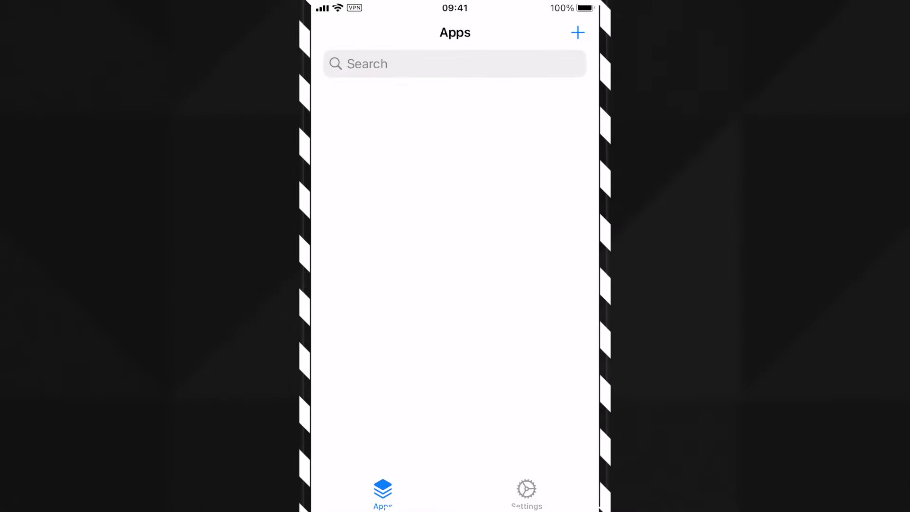
click(526, 493)
click(383, 494)
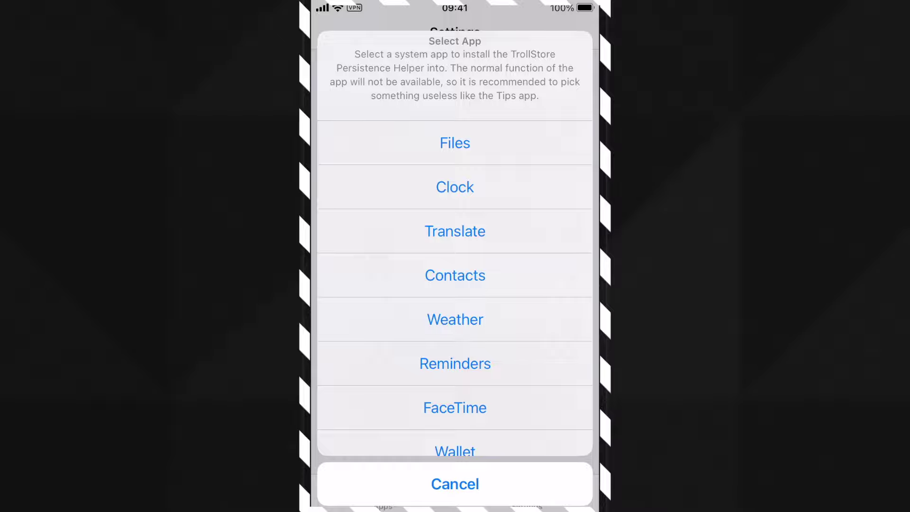
Step: Install the persistence helper into the Tips app
scroll(455, 285, down, 8)
scroll(455, 284, down, 10)
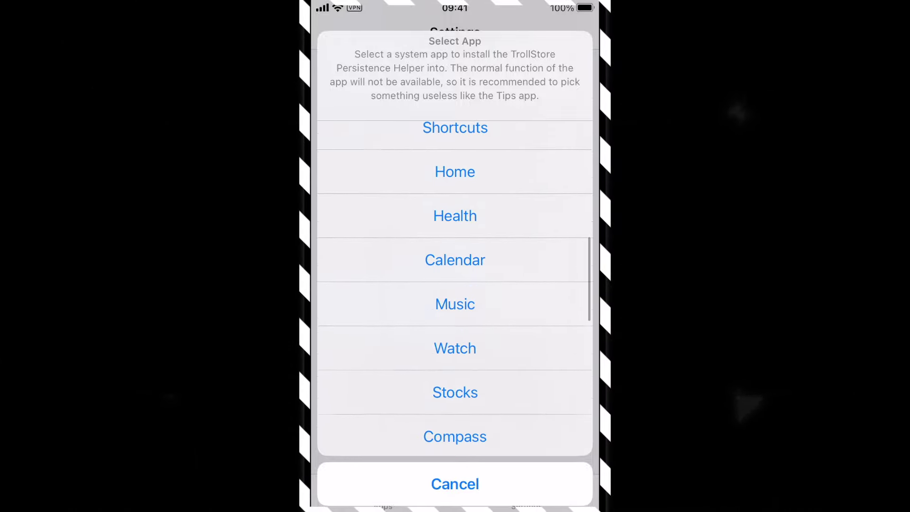
scroll(455, 284, down, 4)
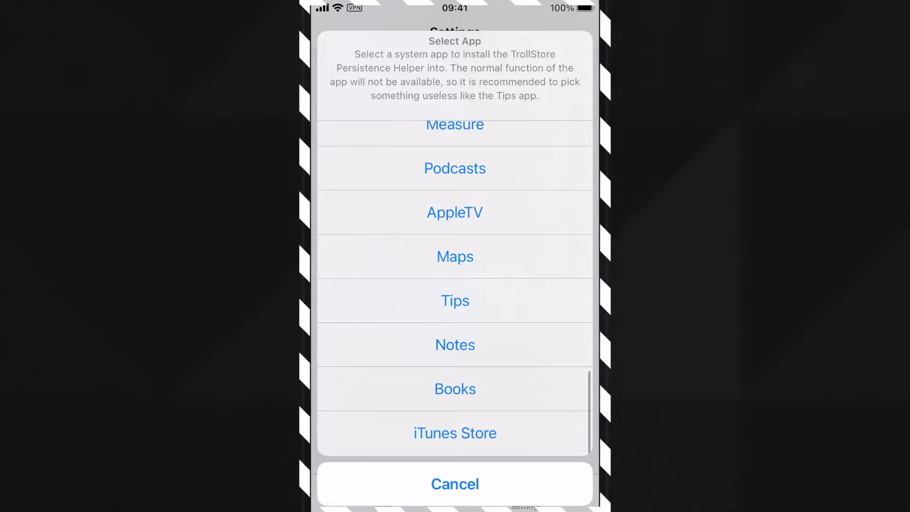
scroll(456, 285, up, 1)
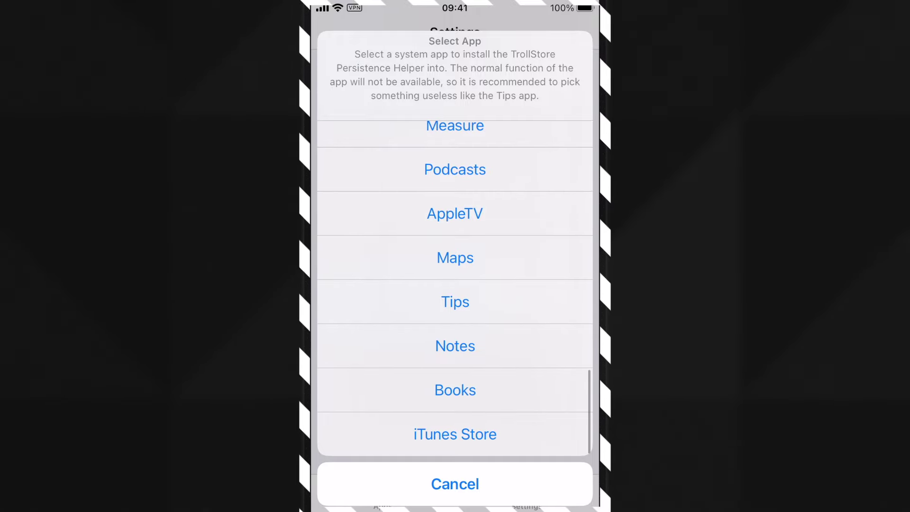
click(456, 302)
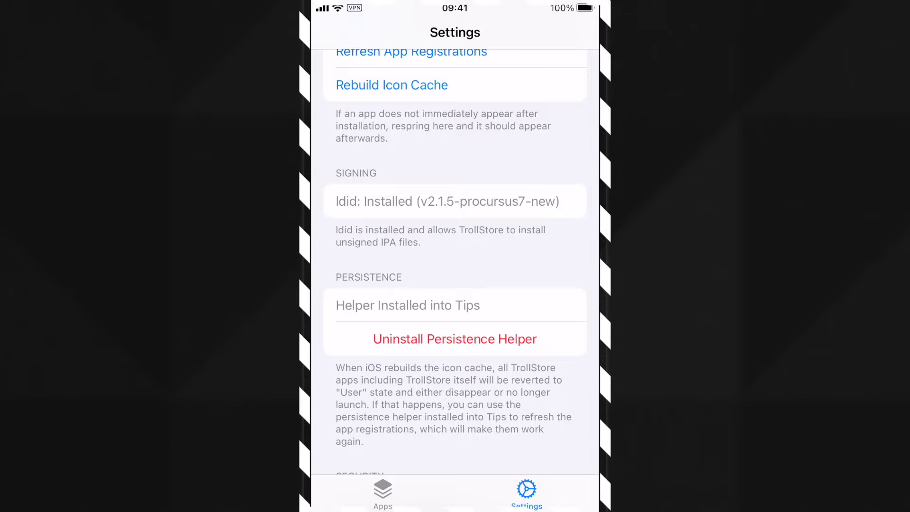
Step: From the Apps page, choose Install IPA File and pick Entitled.ipa from Recents
click(382, 493)
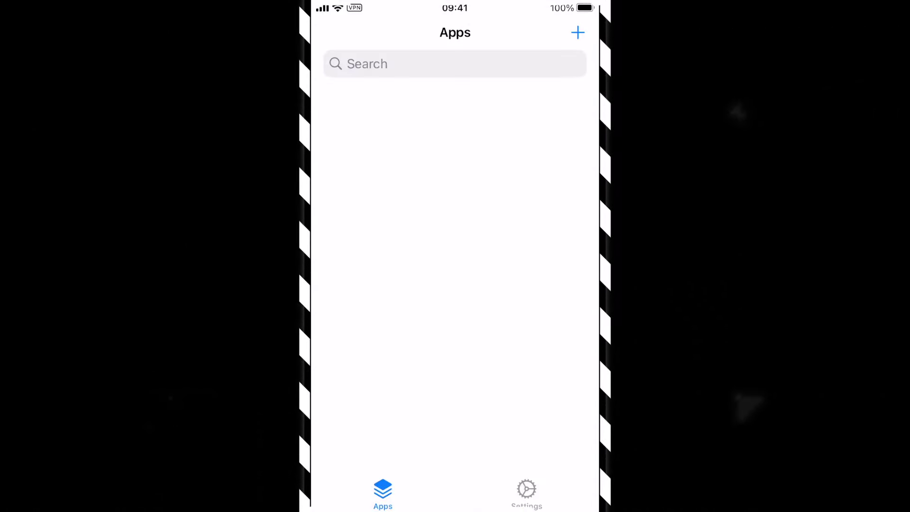
click(578, 32)
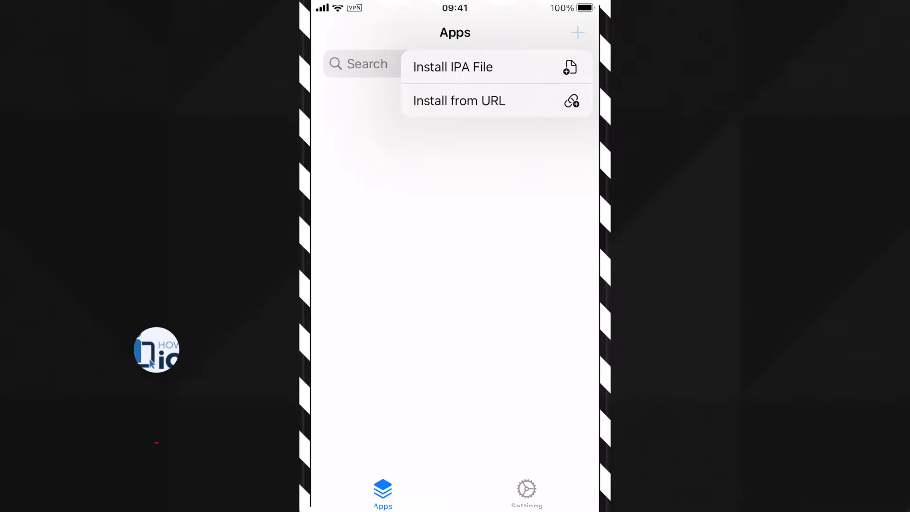
click(453, 67)
click(455, 315)
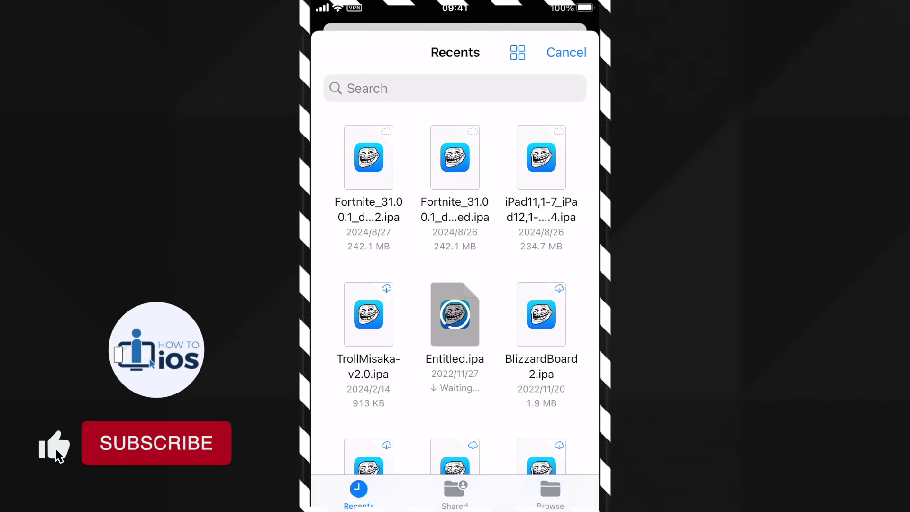